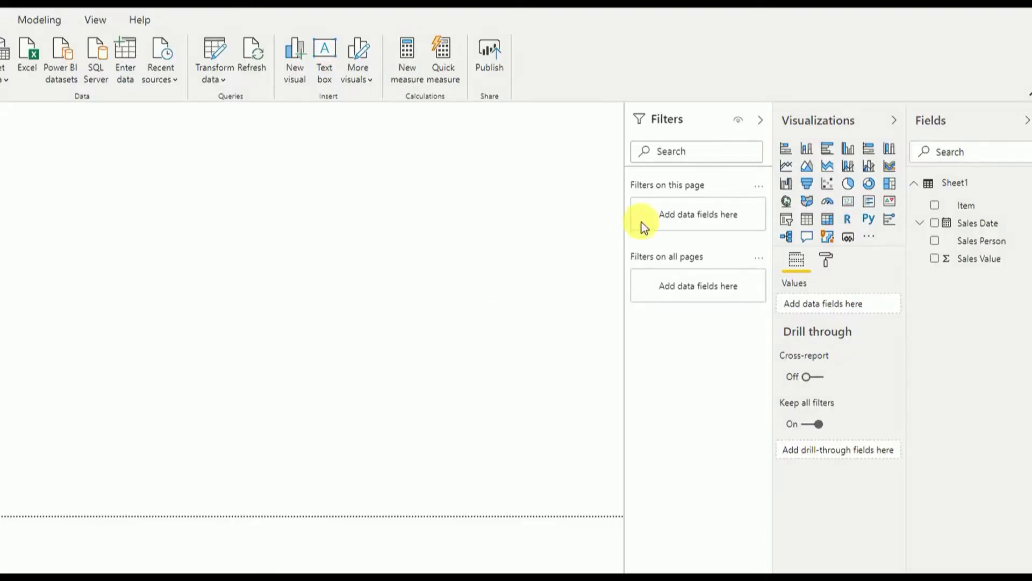
Add a stacked column chart at the canvas centre with Sales Date on the axis, Month level only.
left_click(808, 151)
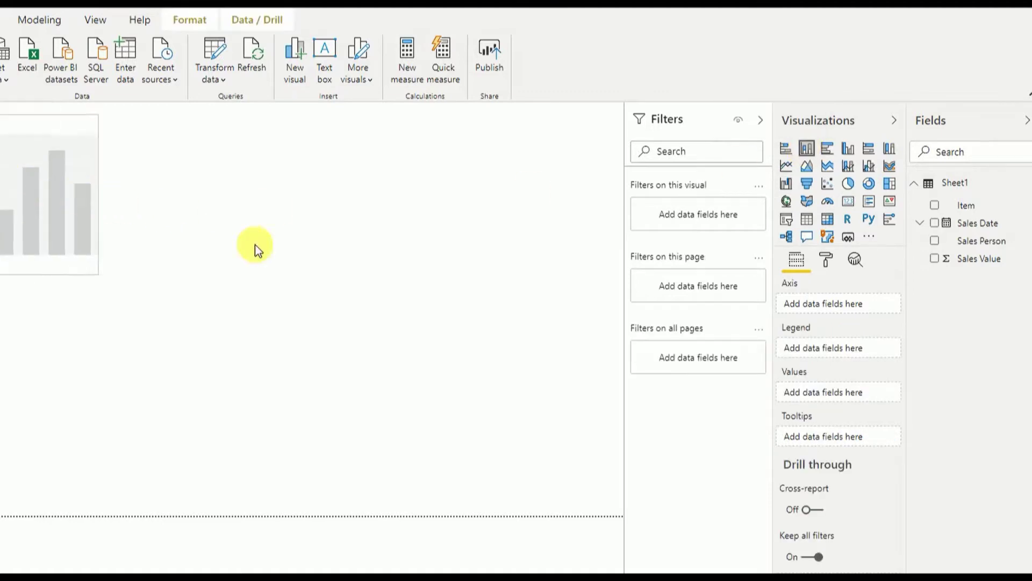
left_click_drag(362, 345, 570, 464)
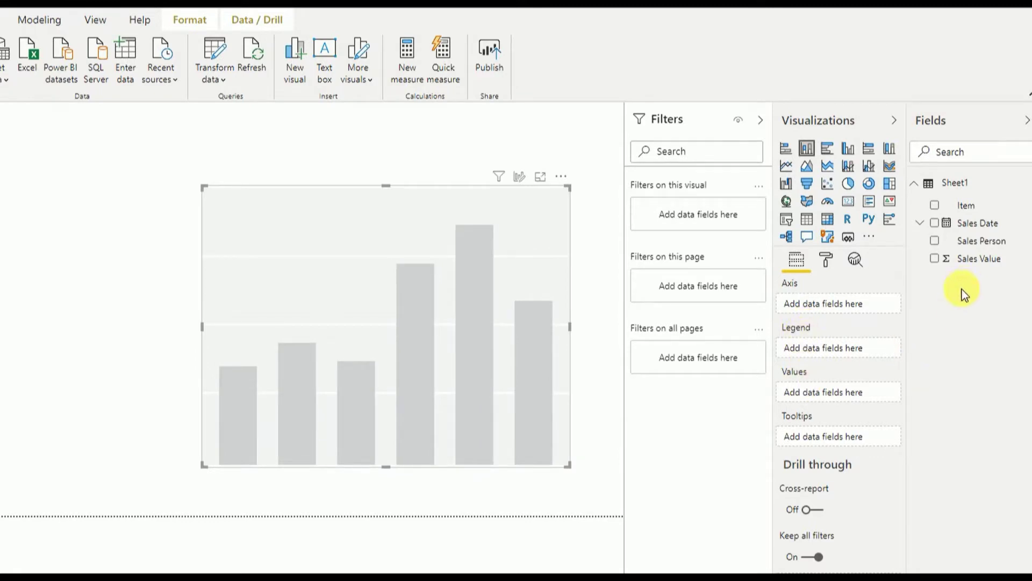
left_click_drag(980, 225, 860, 306)
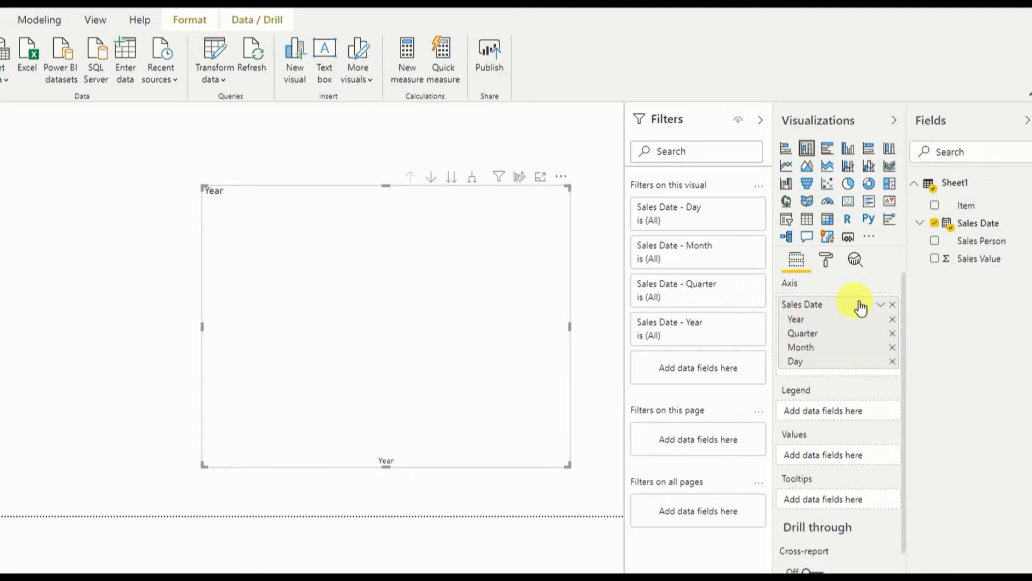
left_click(893, 320)
left_click(894, 321)
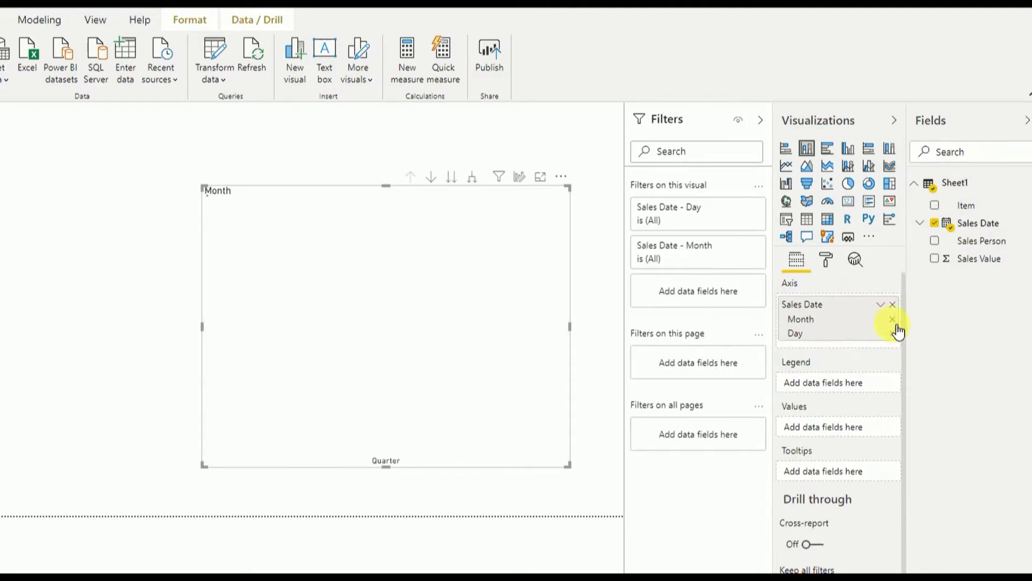
left_click(896, 334)
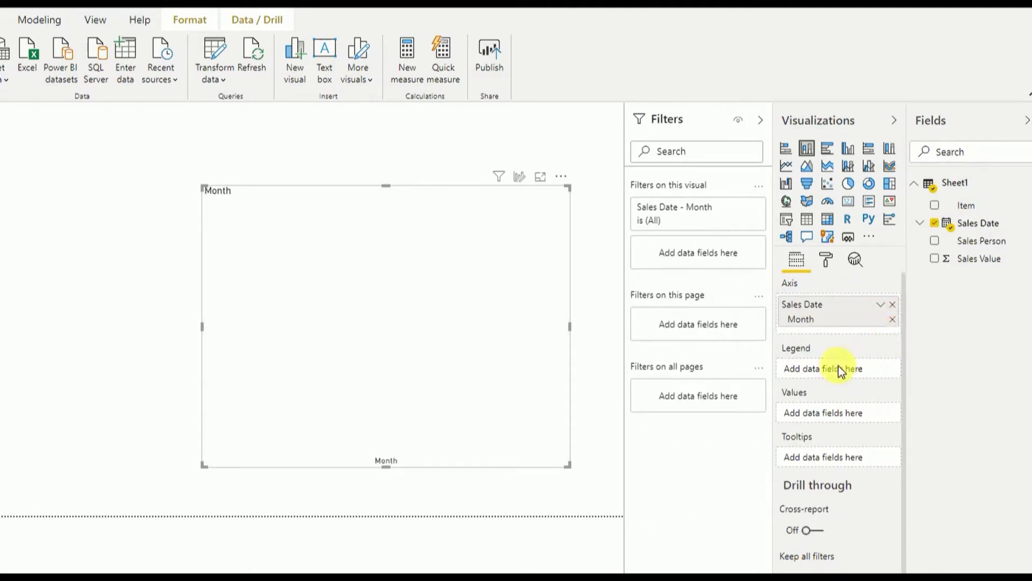
Put Sales Person in the Legend and Sales Value in Values, then enlarge the chart.
left_click_drag(979, 241, 870, 373)
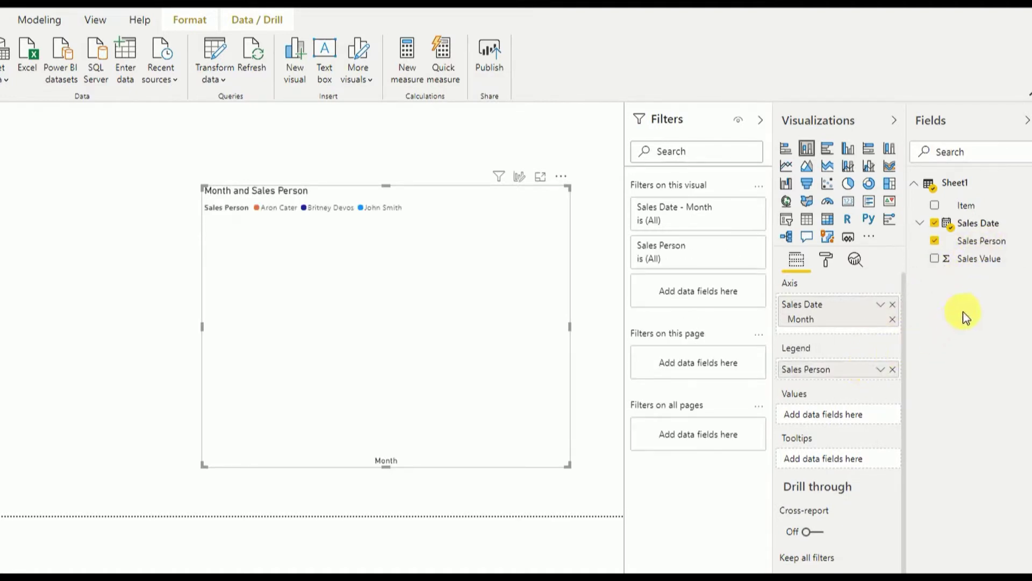
left_click_drag(987, 267, 857, 428)
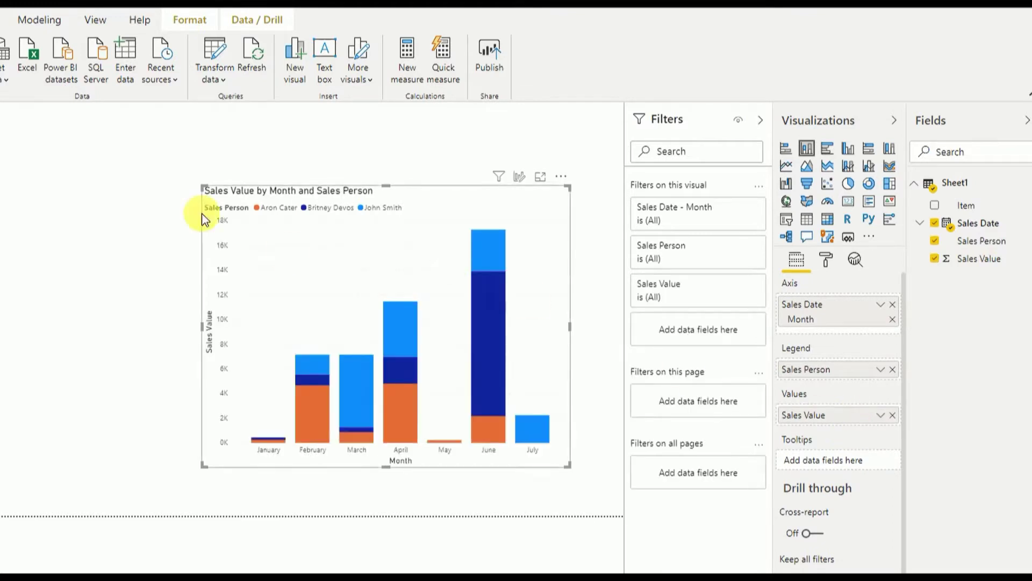
left_click_drag(203, 187, 126, 168)
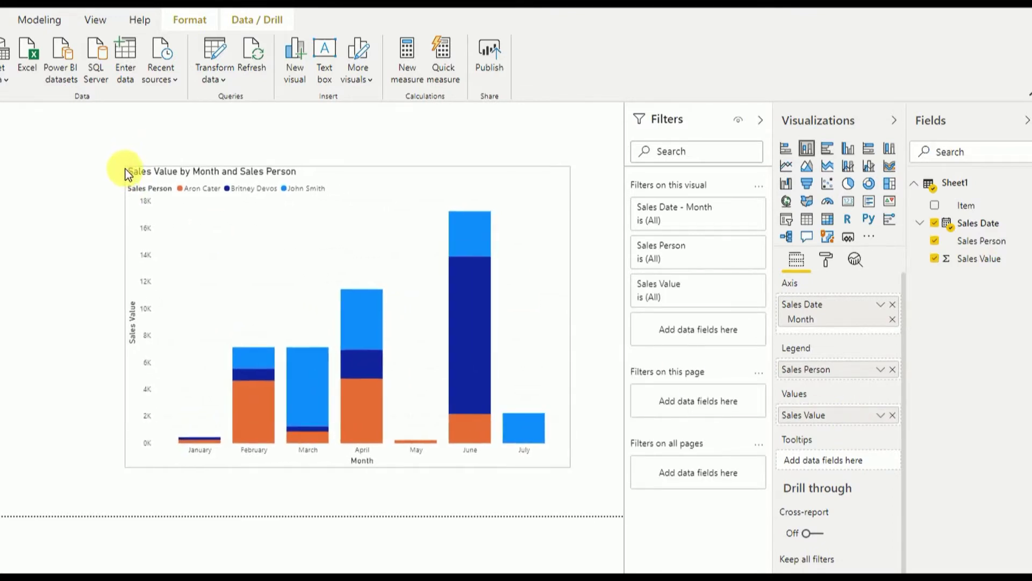
Raise the chart legend's text size from 10 to 22 pt in the Legend format section.
left_click(823, 263)
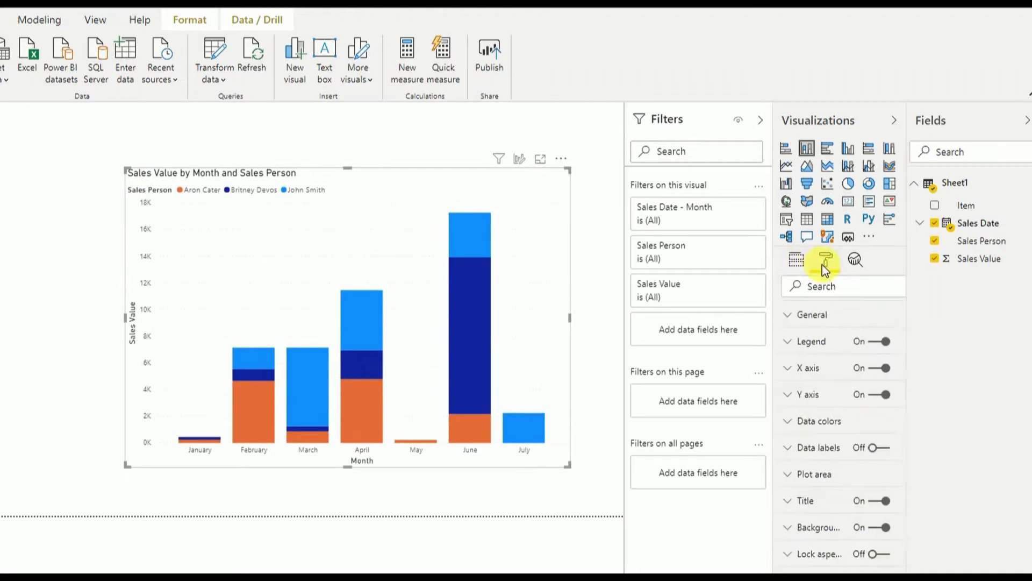
left_click(817, 345)
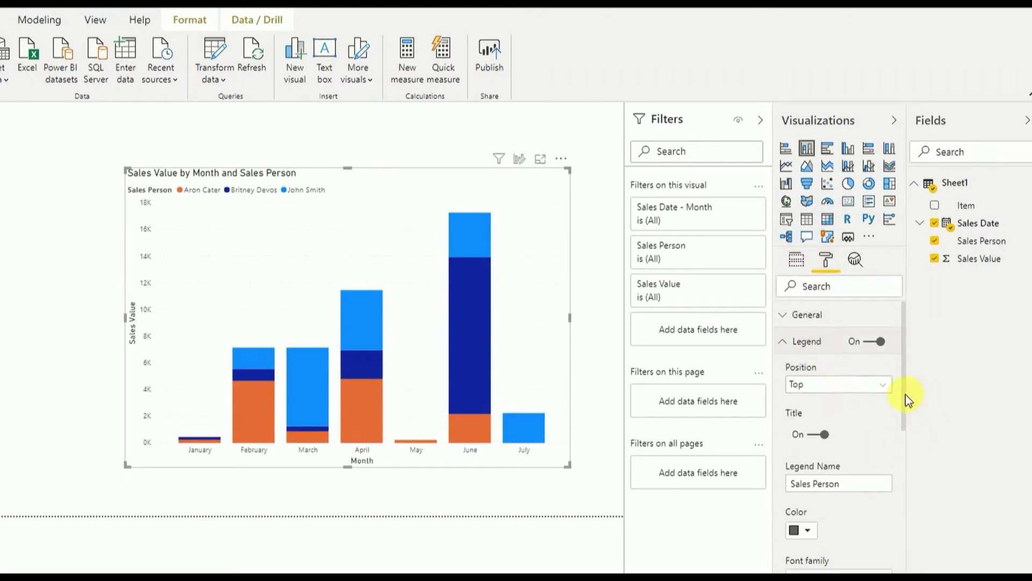
left_click_drag(905, 395, 905, 467)
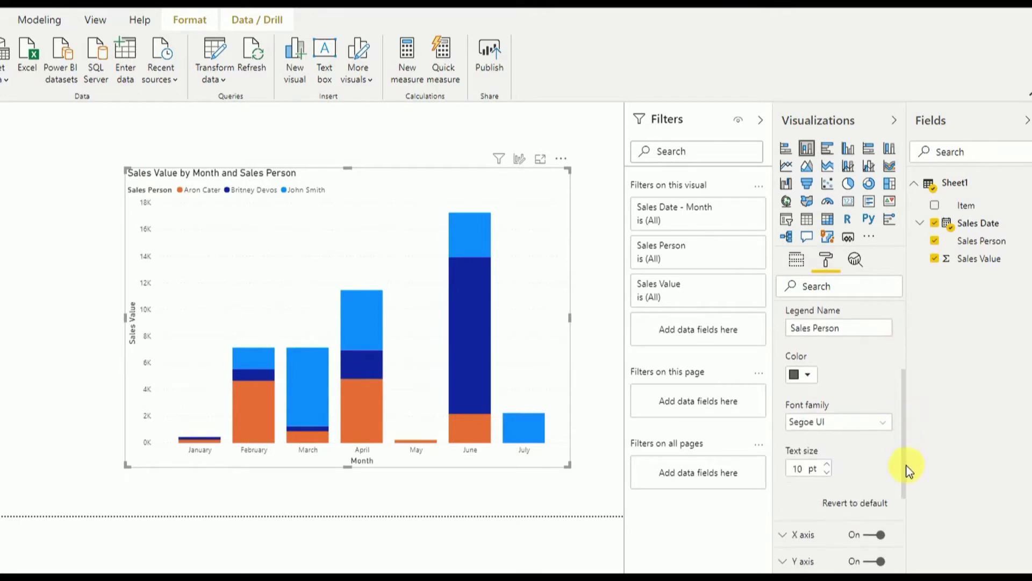
left_click(828, 458)
left_click(828, 458)
left_click(828, 458)
left_click(828, 458)
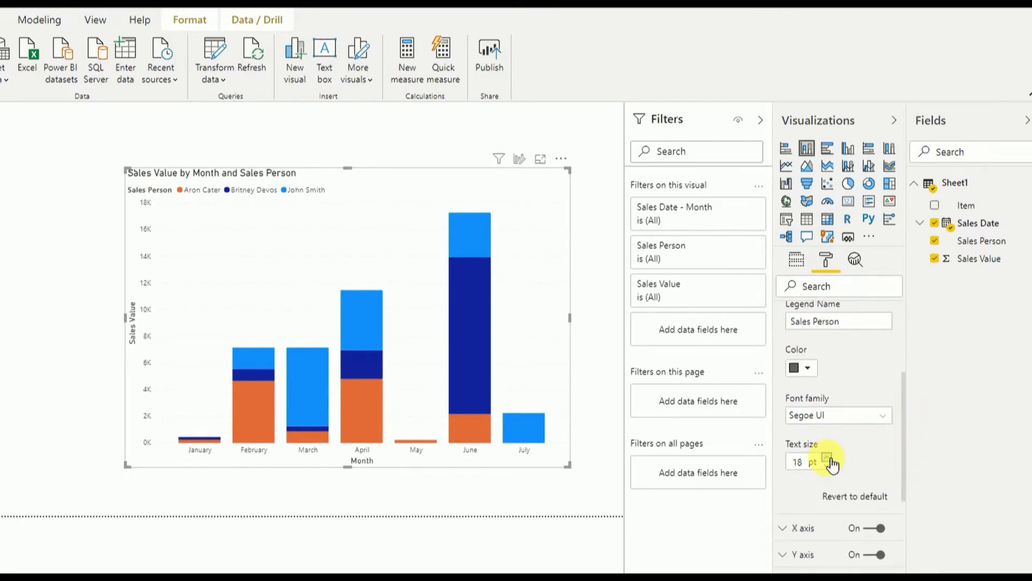
left_click(828, 458)
left_click(828, 458)
left_click(828, 458)
left_click(828, 458)
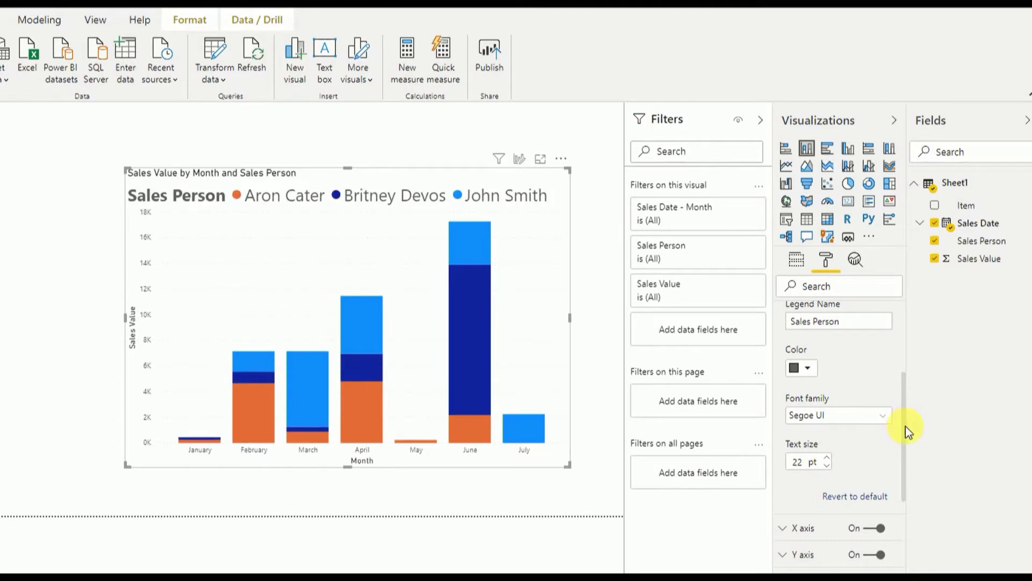
left_click_drag(905, 425, 901, 357)
left_click(789, 342)
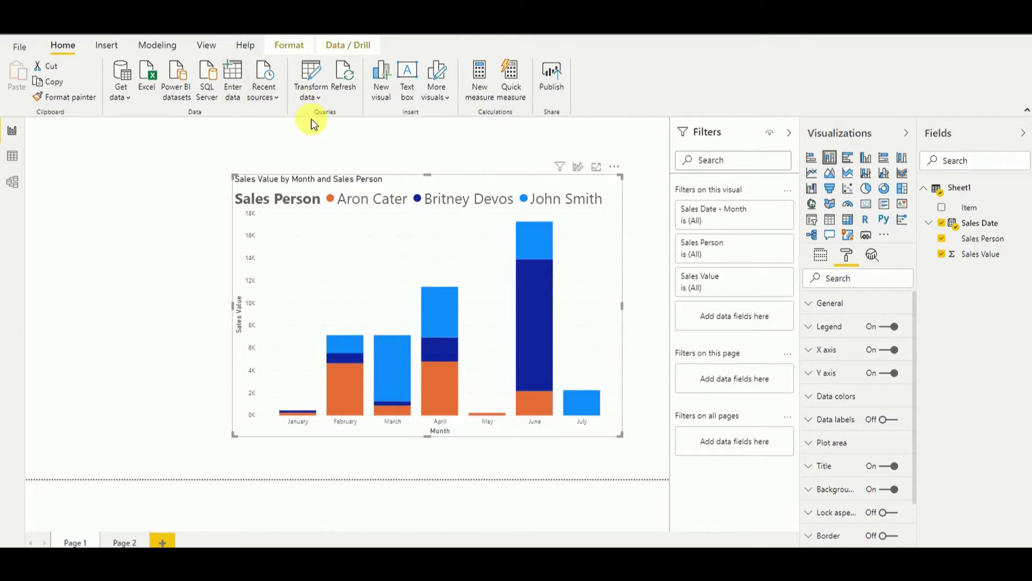
Start a manually entered table with a Name column holding the three pasted salesperson names.
left_click(238, 93)
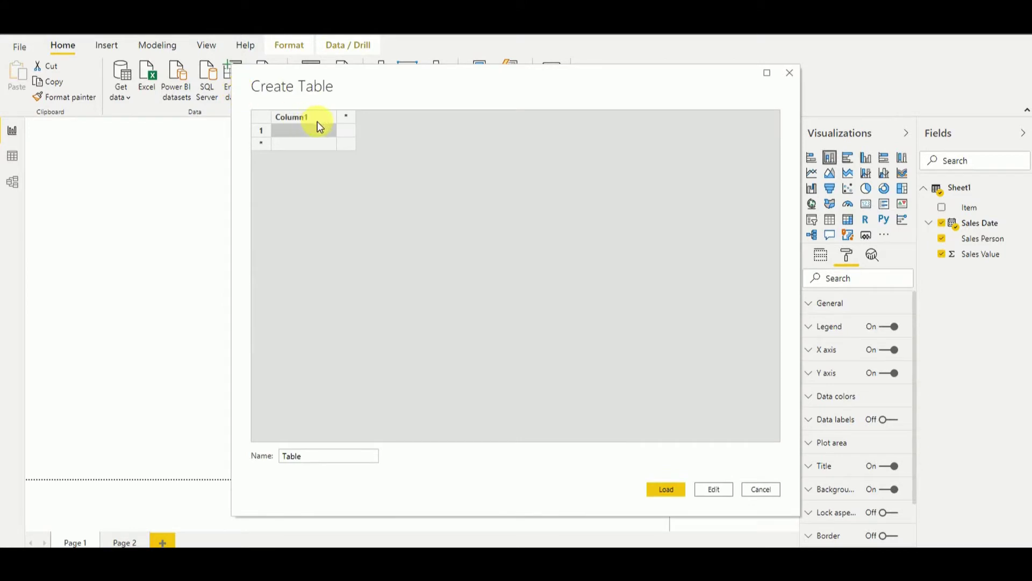
double_click(313, 119)
type("Name")
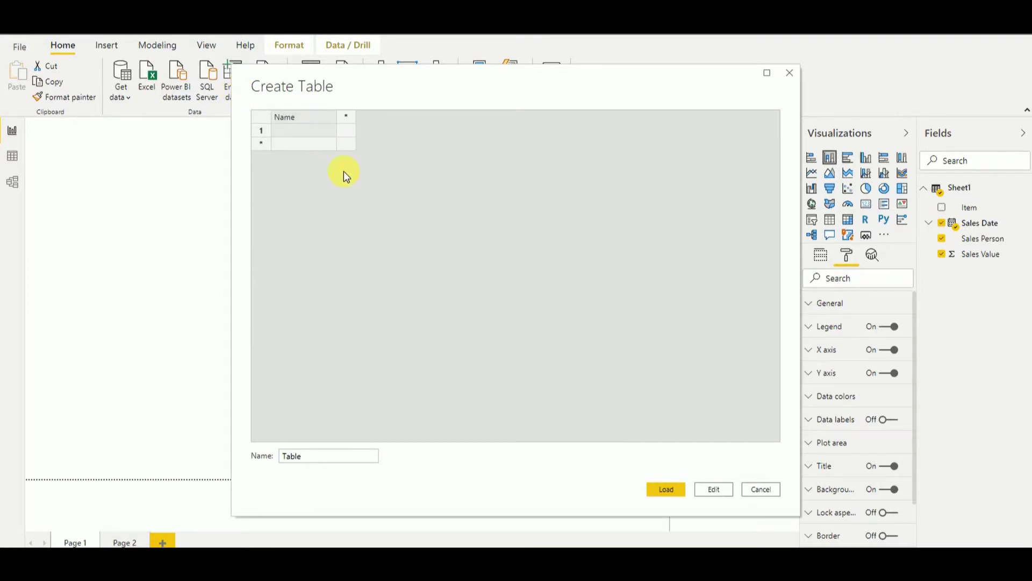
left_click_drag(612, 96, 518, 235)
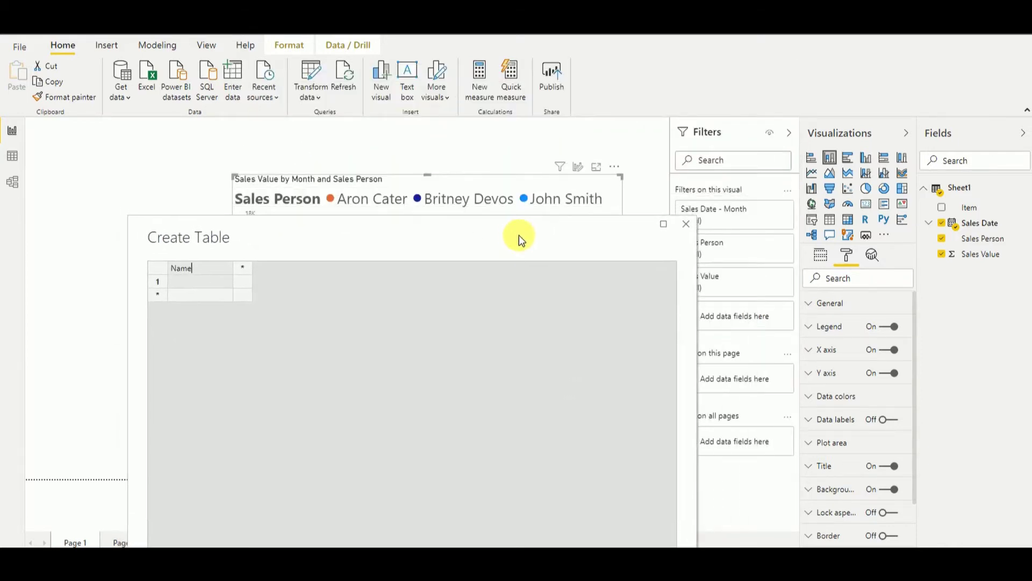
left_click_drag(454, 239, 531, 143)
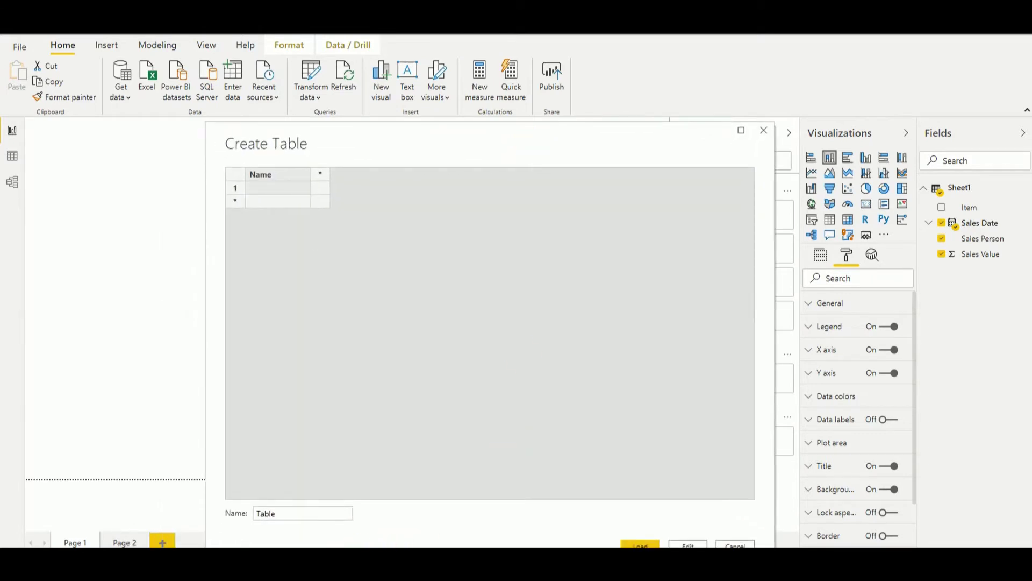
key("alt+Tab")
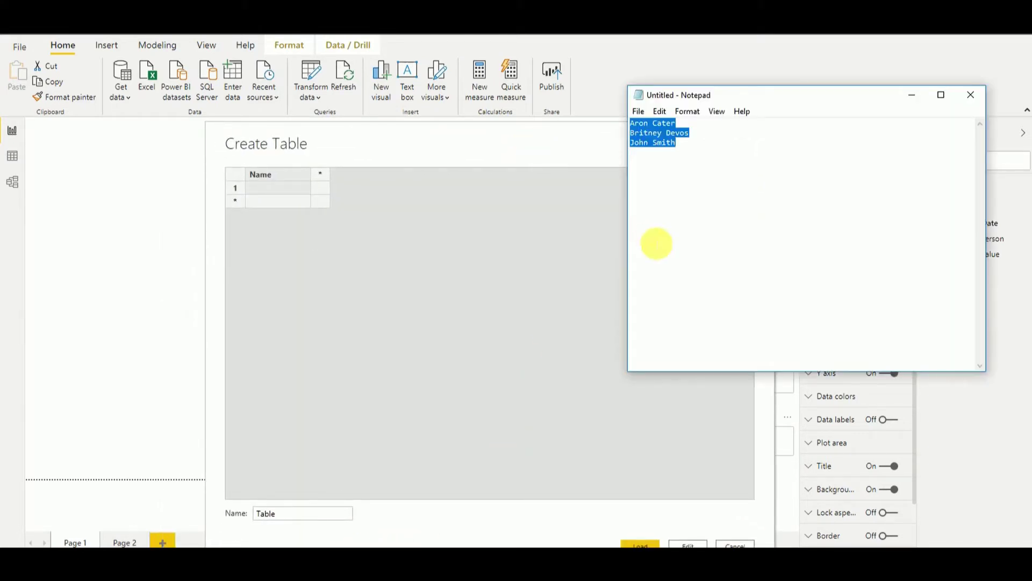
left_click(279, 190)
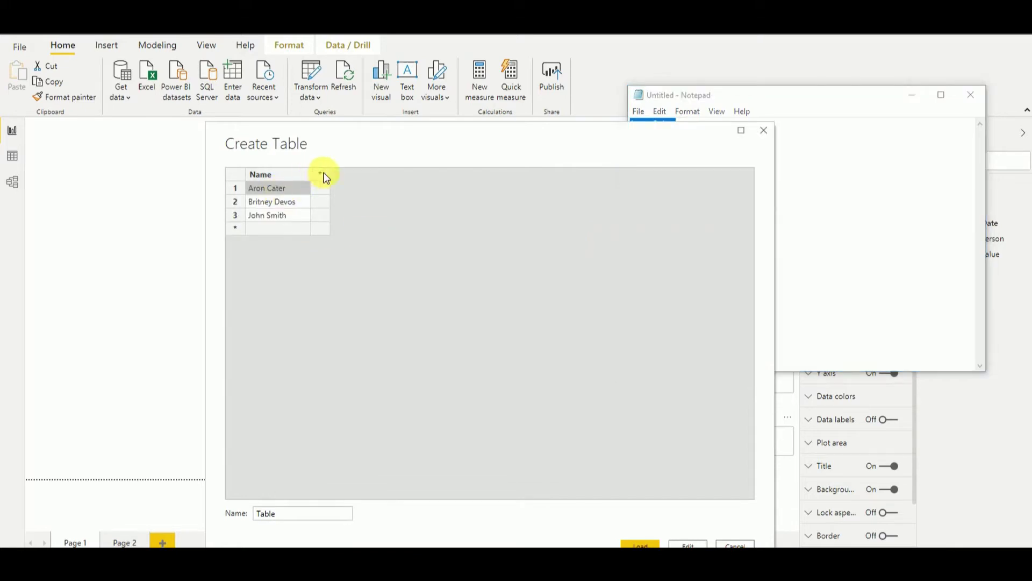
Add an Order column with values 3, 2 and 1 for the three rows.
left_click(322, 175)
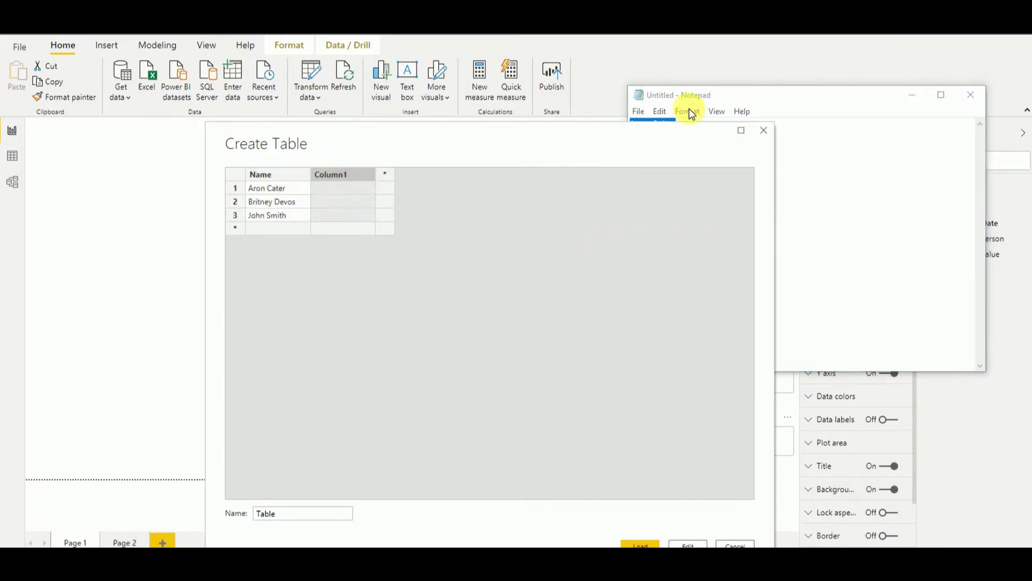
left_click(920, 99)
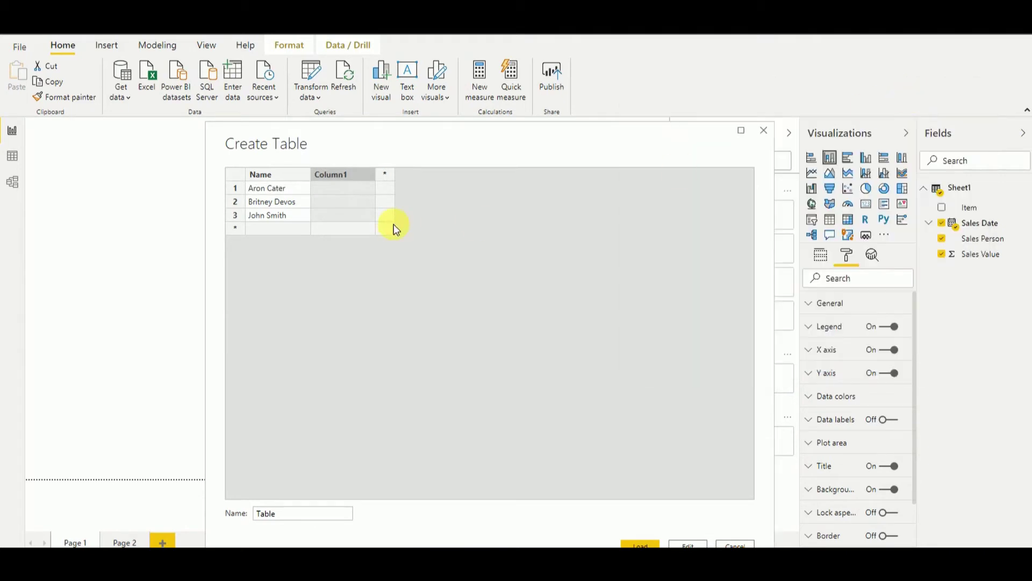
double_click(336, 176)
type("Order")
left_click(335, 194)
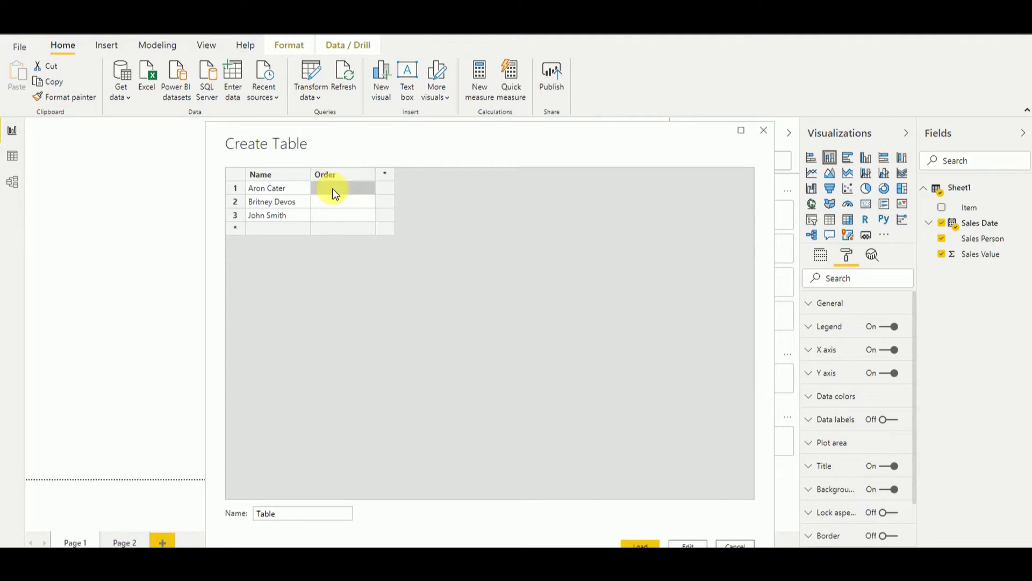
left_click(334, 193)
type("3")
left_click(330, 202)
left_click(330, 202)
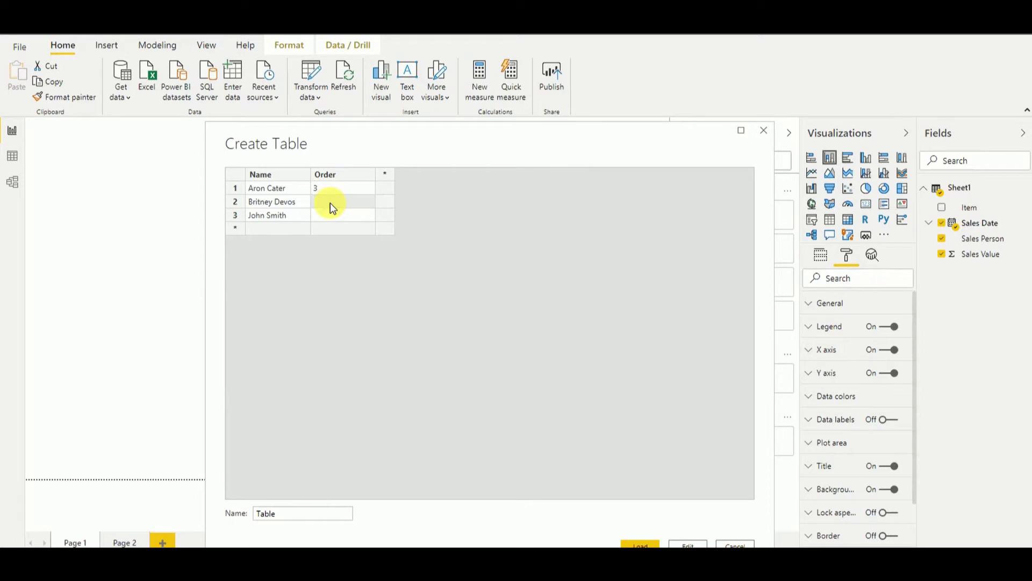
left_click(328, 218)
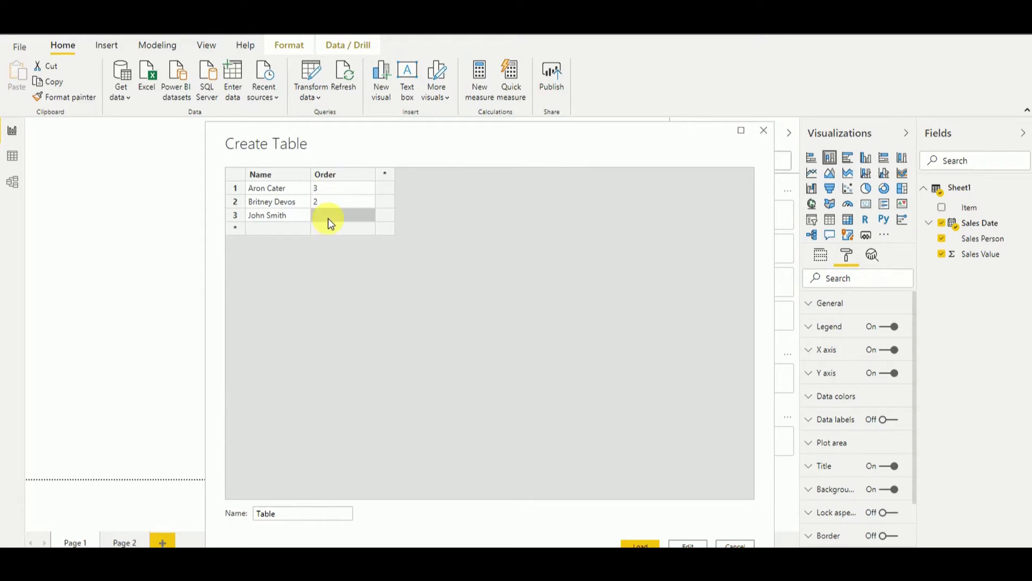
left_click(328, 218)
Name the table 'Sort Order' and load it into the model.
left_click_drag(605, 137, 608, 94)
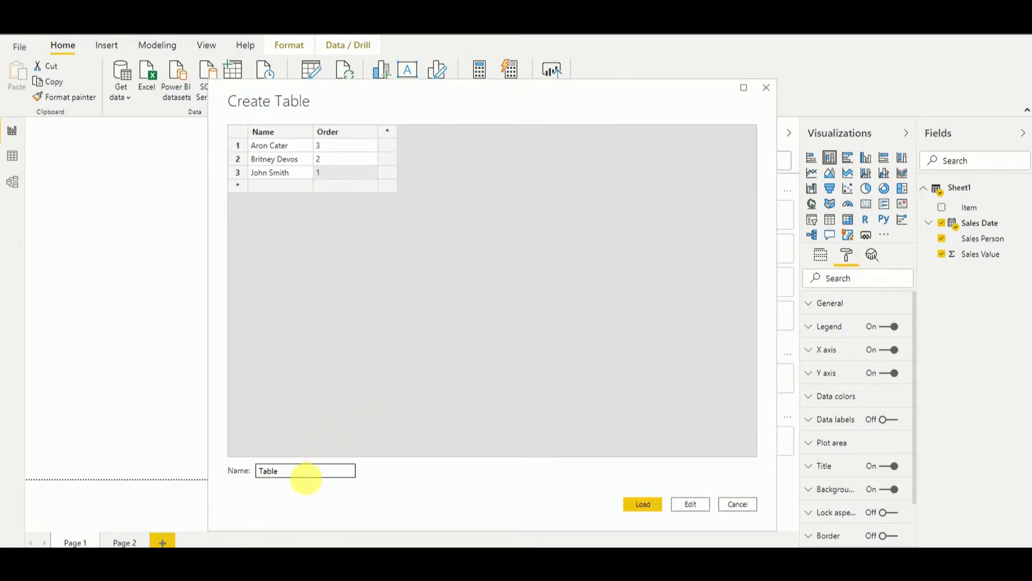
double_click(303, 478)
type("Sort Order")
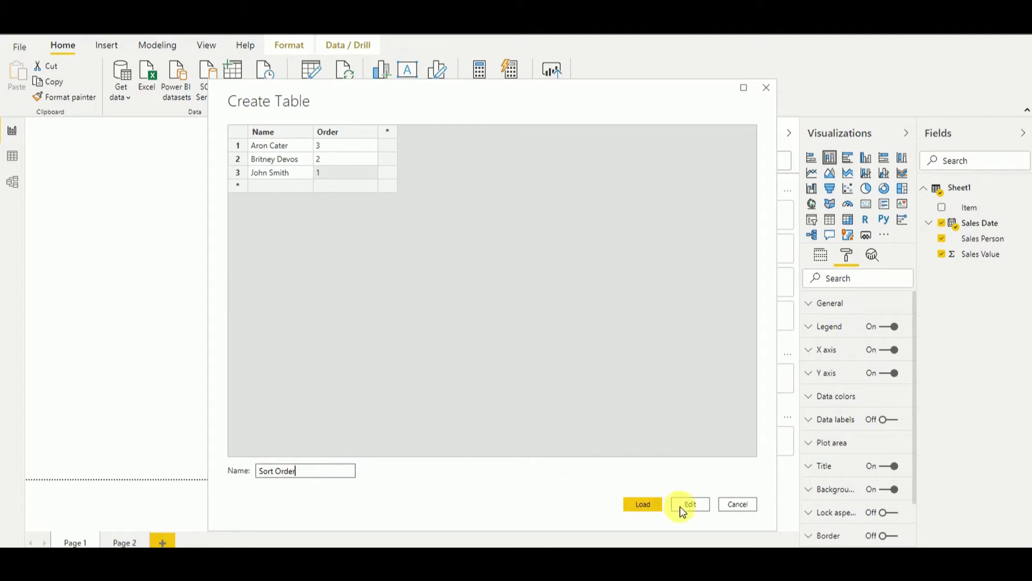
left_click(643, 504)
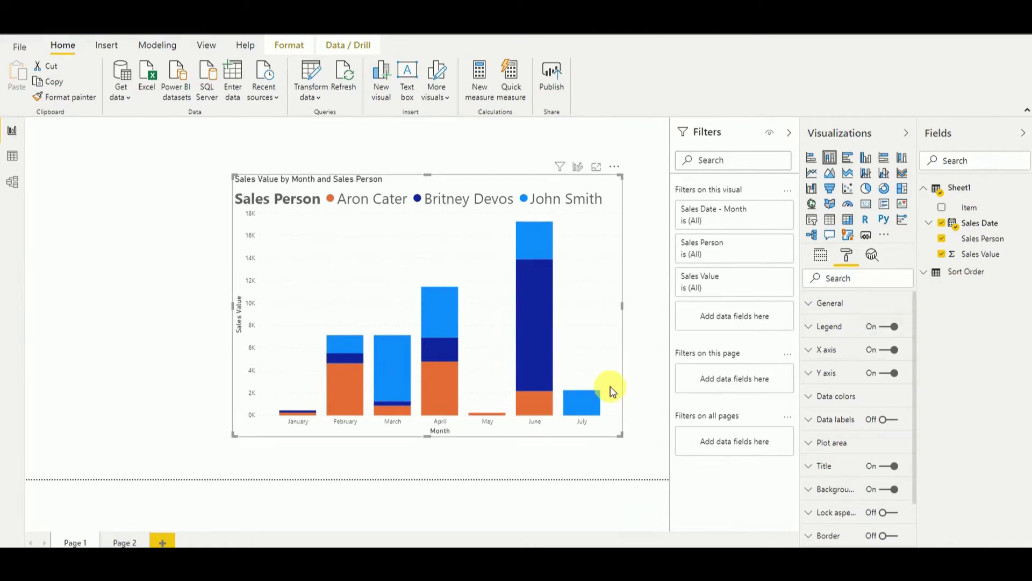
Confirm the Sort Order table has Name and Order fields, then open Manage relationships.
left_click(930, 281)
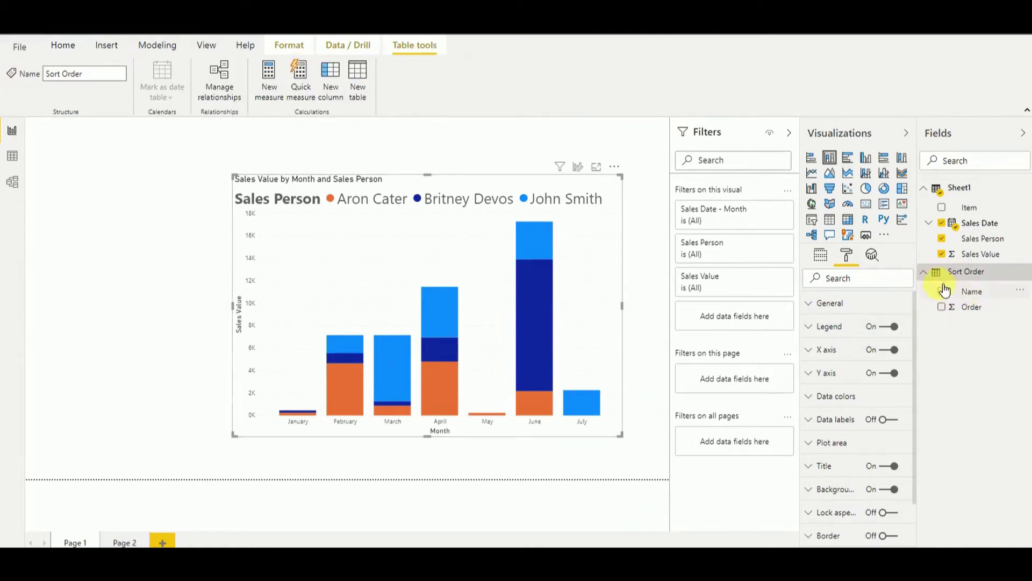
left_click(927, 277)
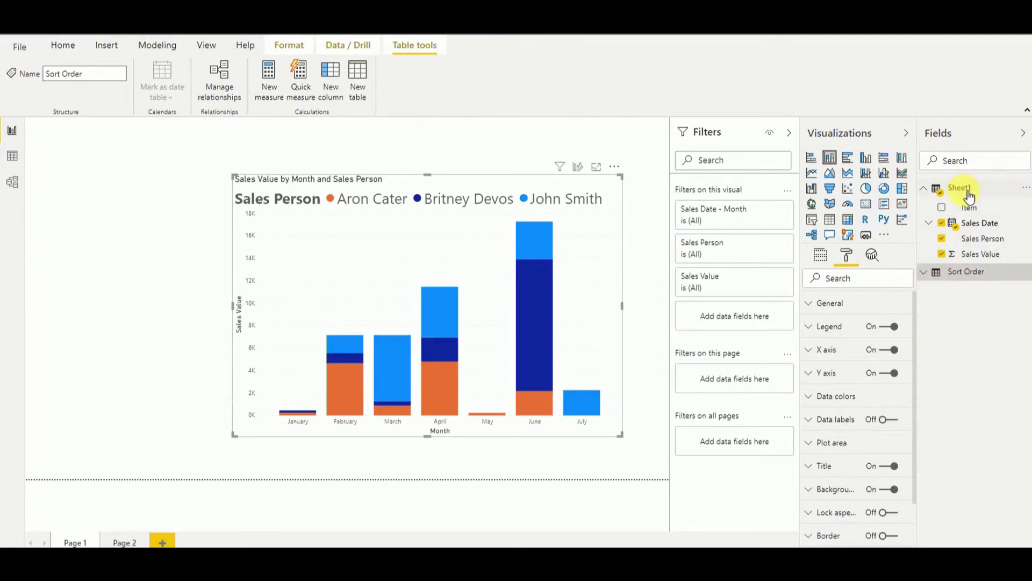
left_click(229, 98)
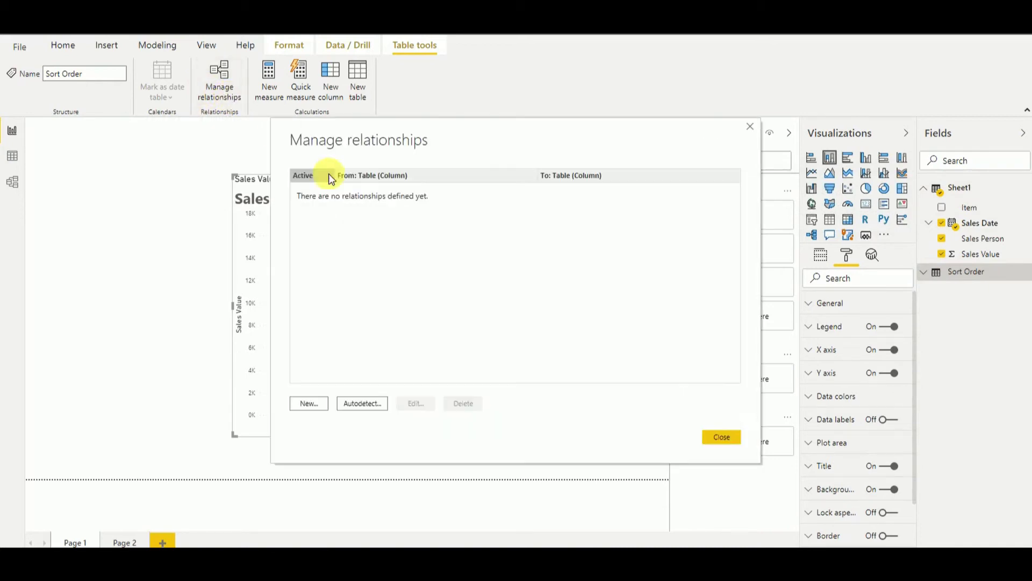
Relate Sheet1 Sales Person to Sort Order Name, many-to-one, with cross filter direction Both.
left_click(318, 408)
left_click(480, 178)
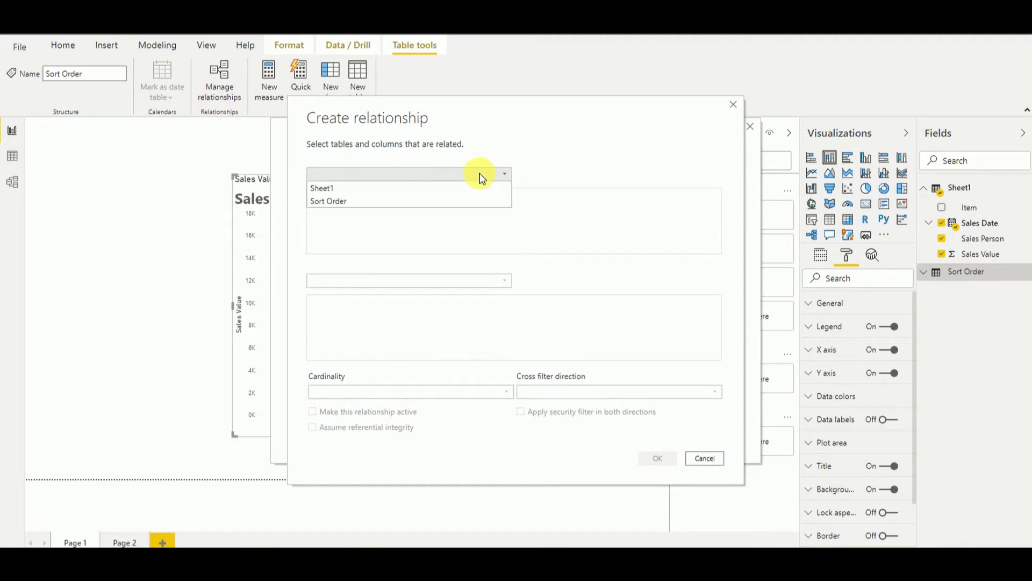
left_click(372, 188)
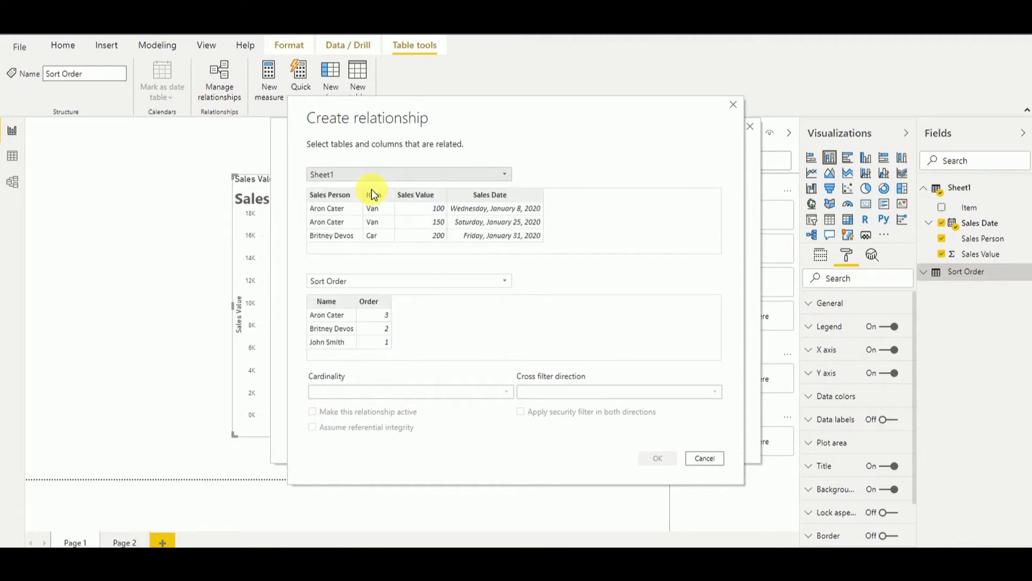
left_click(330, 195)
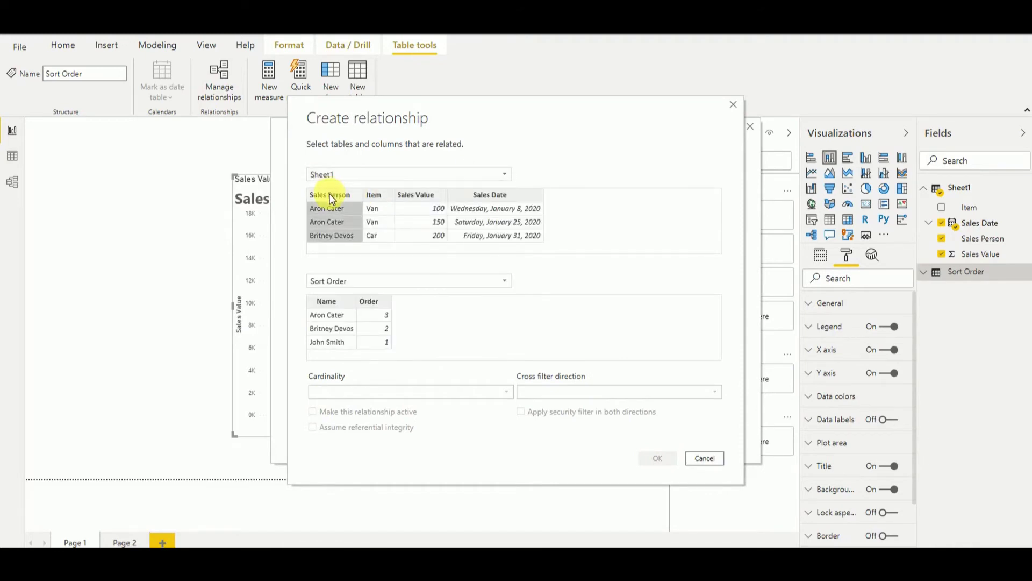
left_click(341, 302)
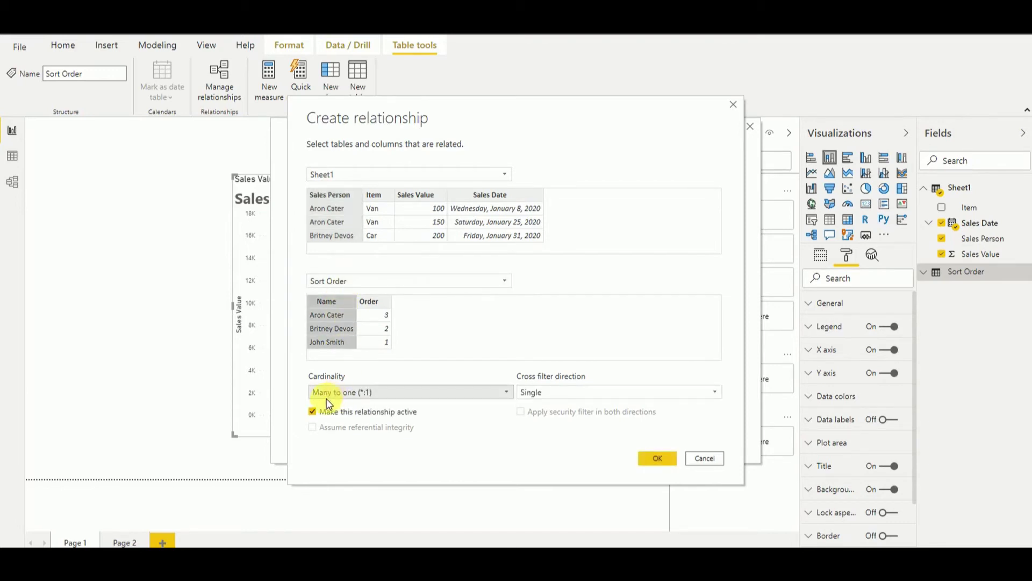
left_click(557, 392)
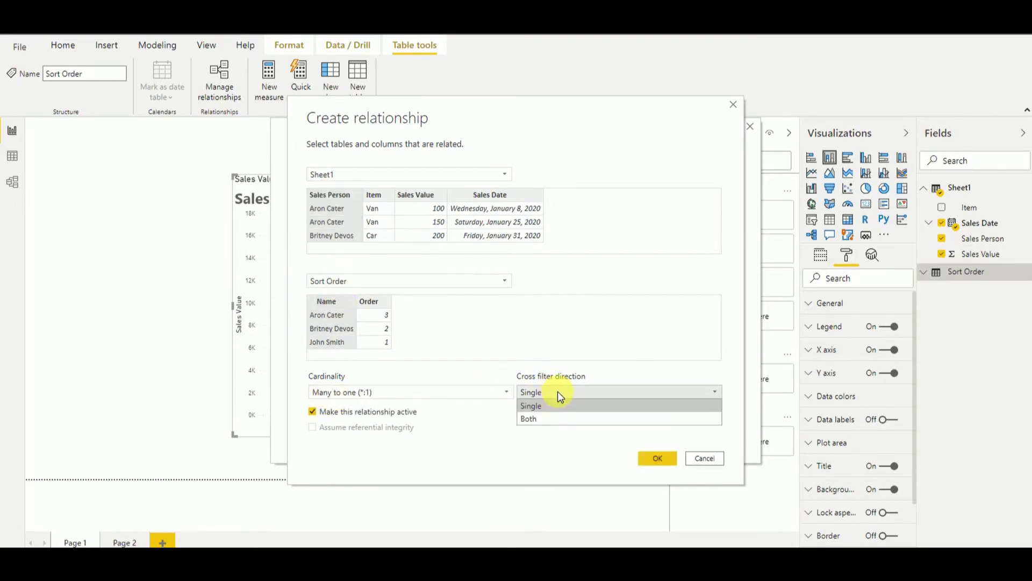
left_click(550, 418)
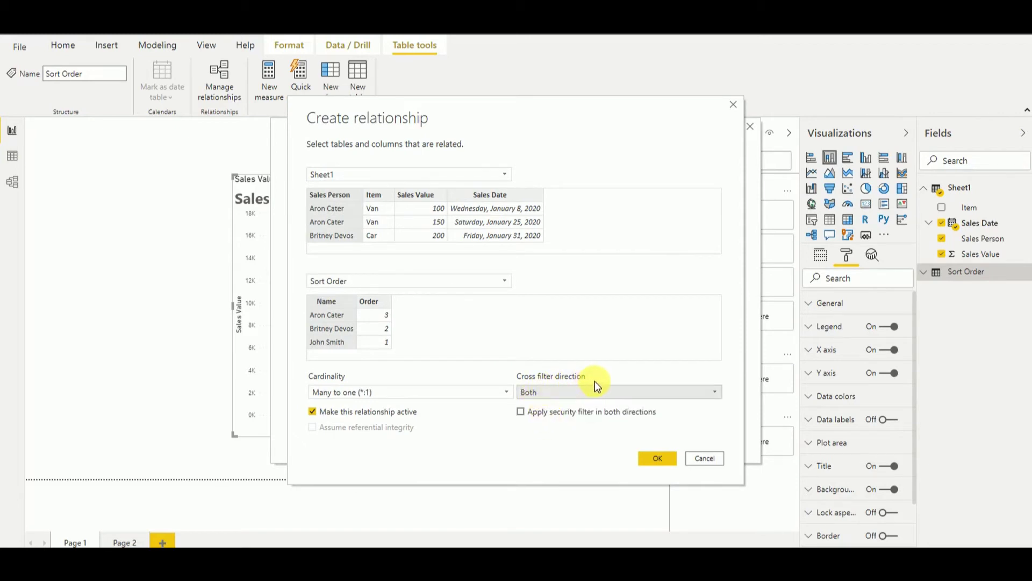
left_click(658, 458)
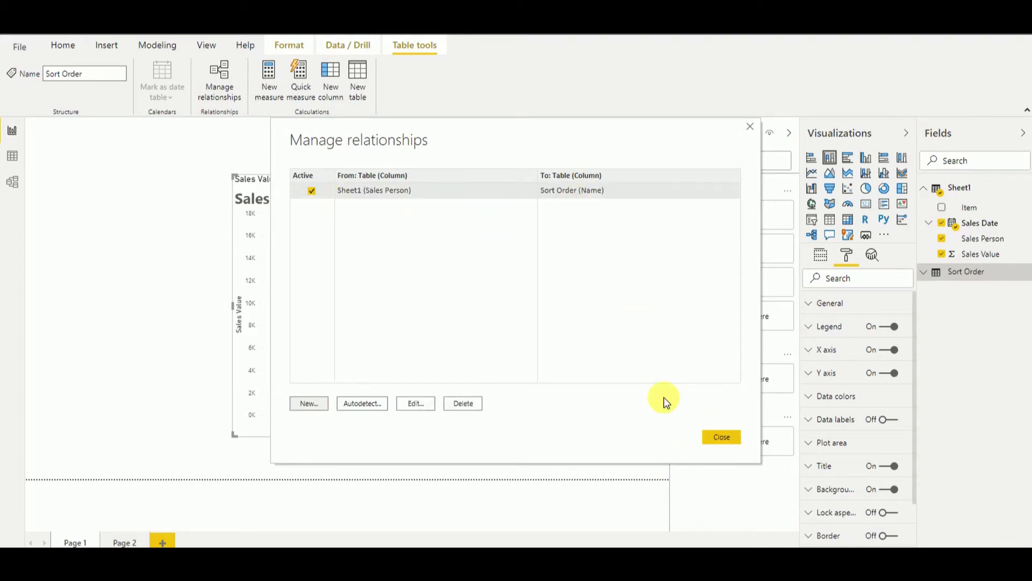
left_click(722, 438)
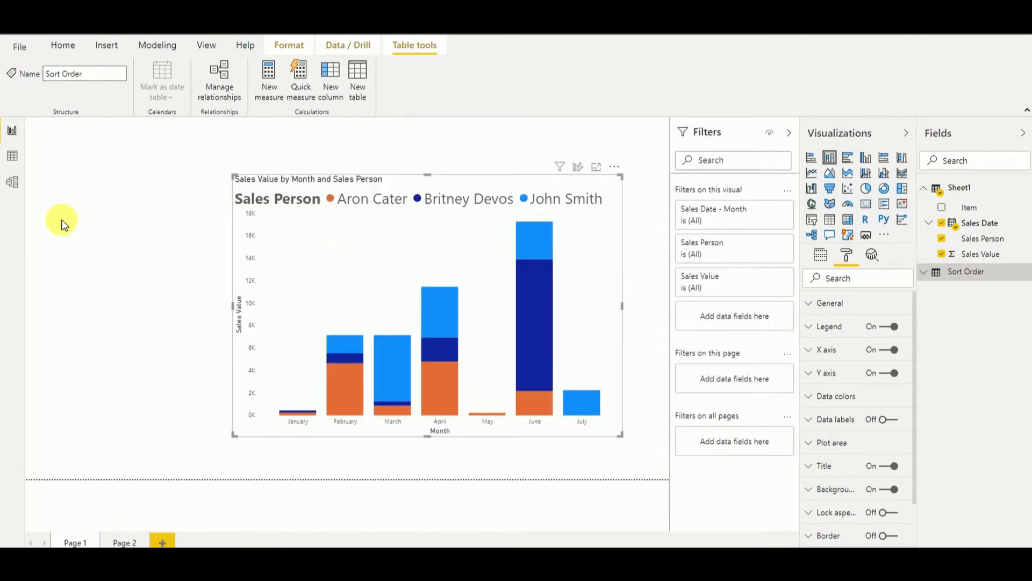
View the table diagram, expand Sort Order's fields, and open the Sheet1 table's context menu.
left_click(13, 183)
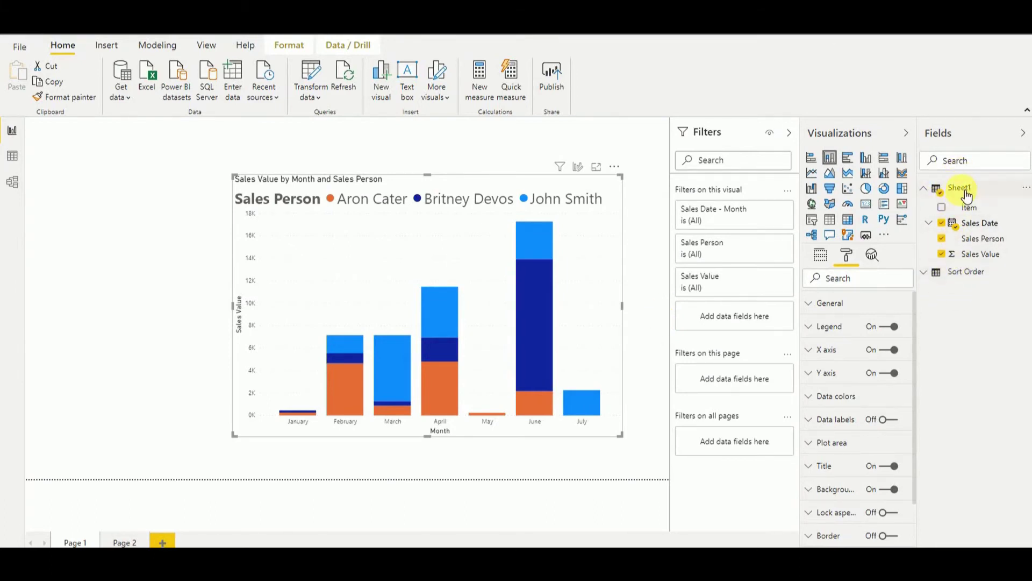
left_click(932, 271)
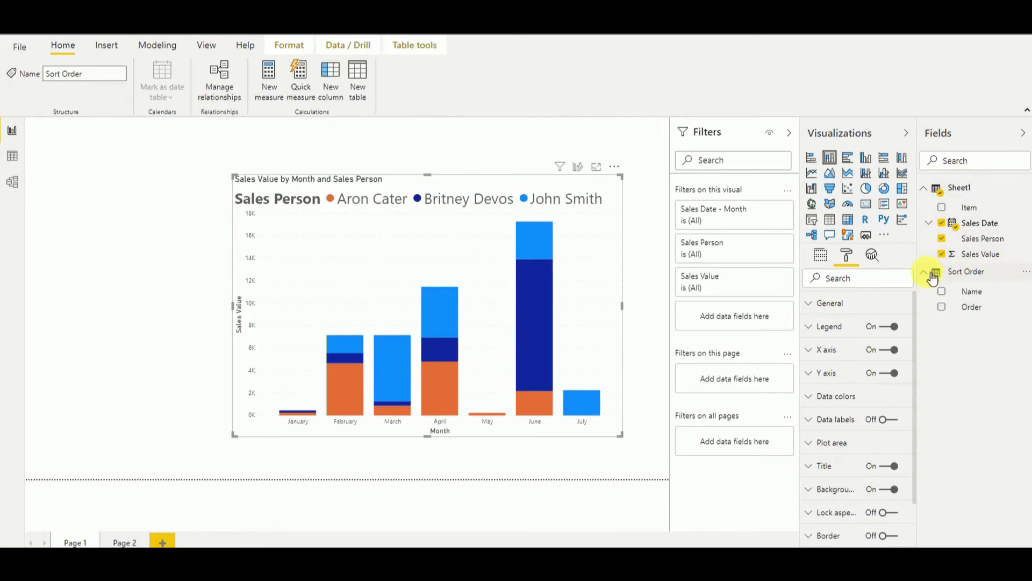
mouse_move(969, 191)
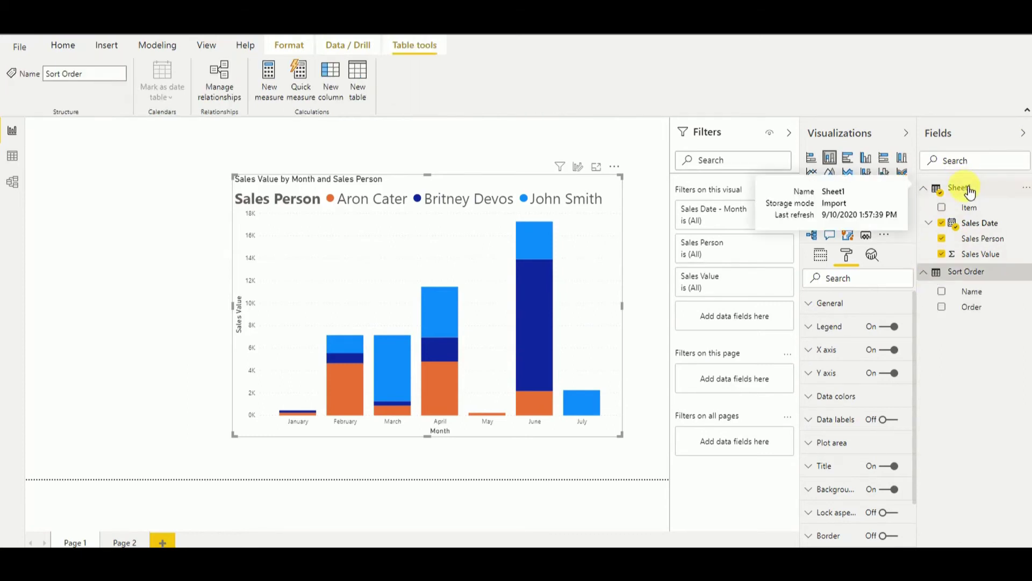
right_click(969, 191)
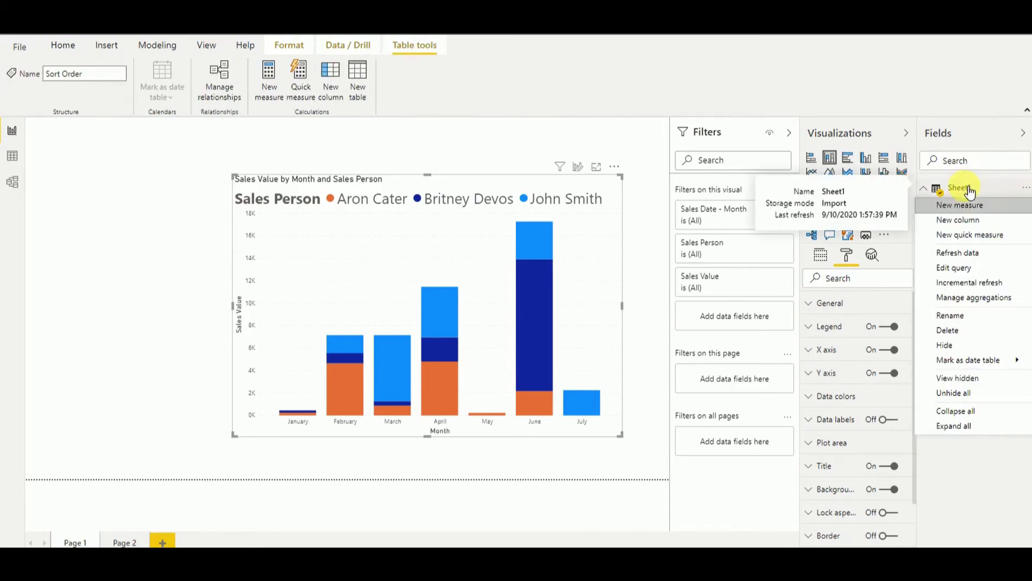
Add a Sheet1 calculated column Sort Order = RELATED('Sort Order'[Order]).
key("Escape")
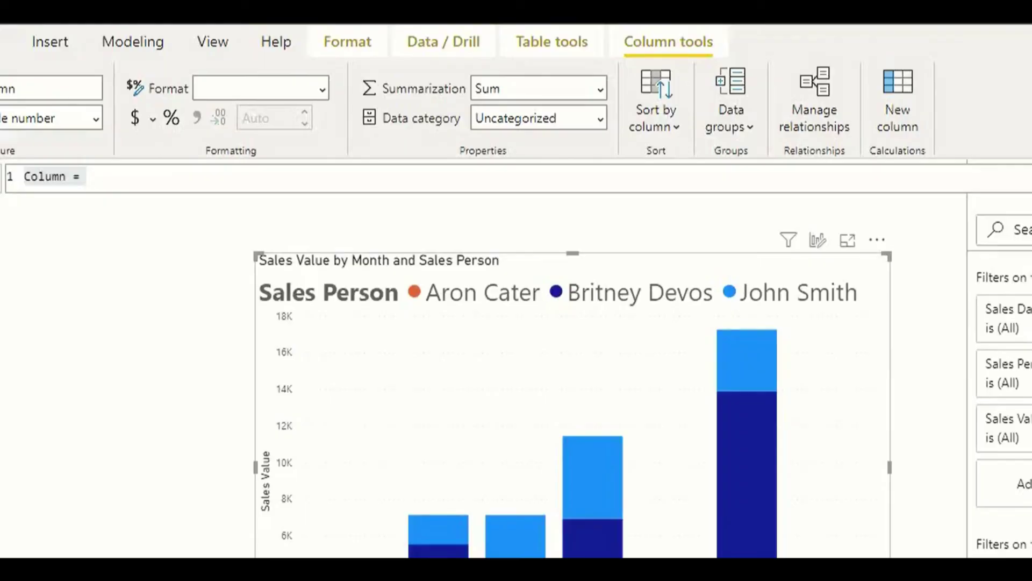
double_click(59, 178)
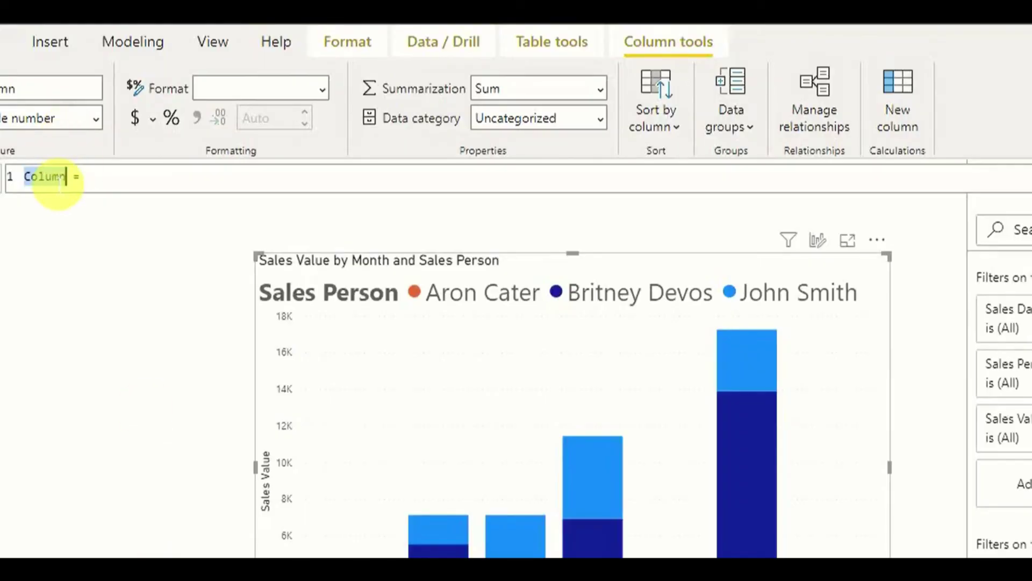
type("C")
key("BackSpace")
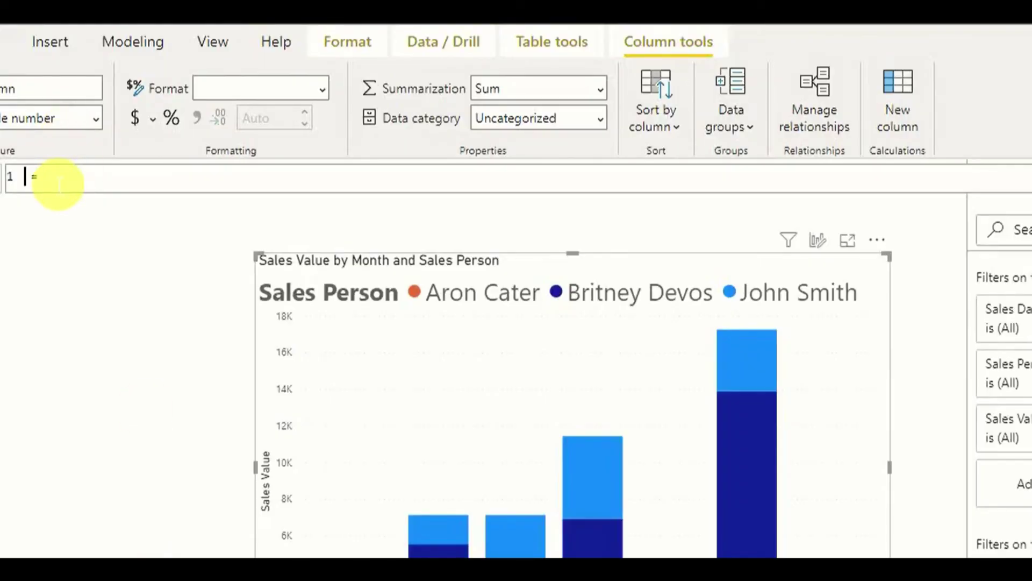
type("Sort C")
type("rder ")
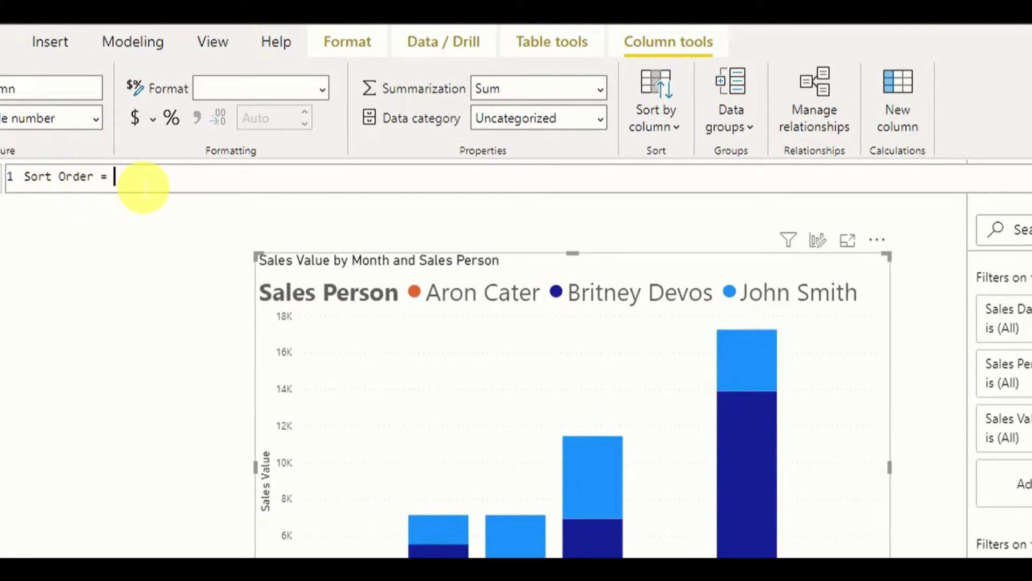
type("RE")
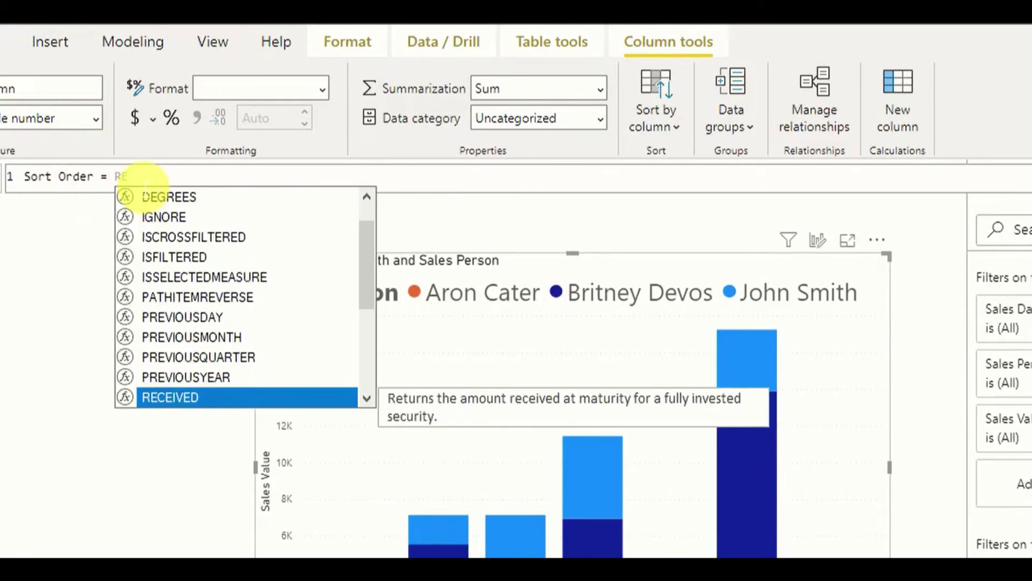
type("L")
key("Tab")
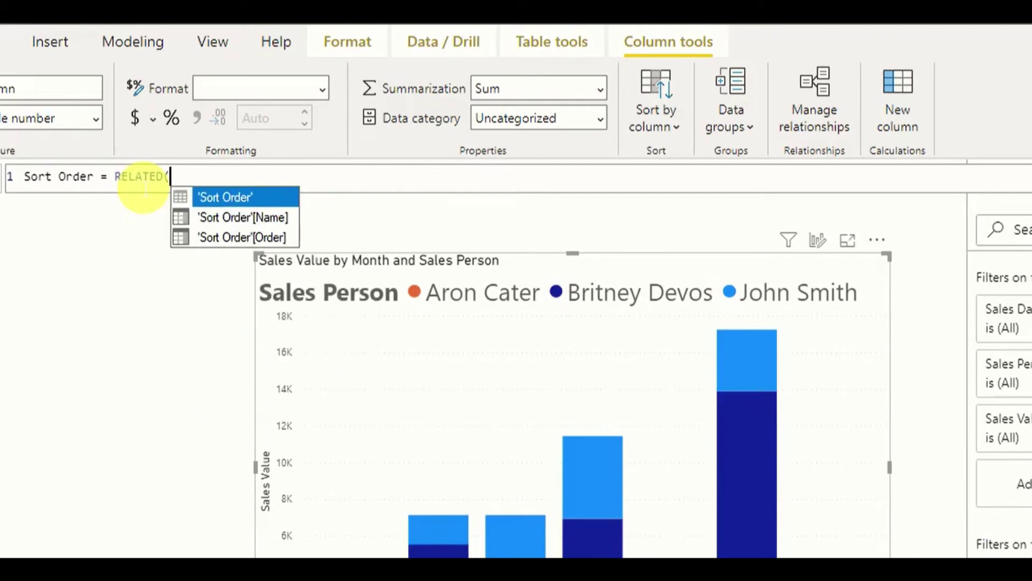
key("Down")
key("Down")
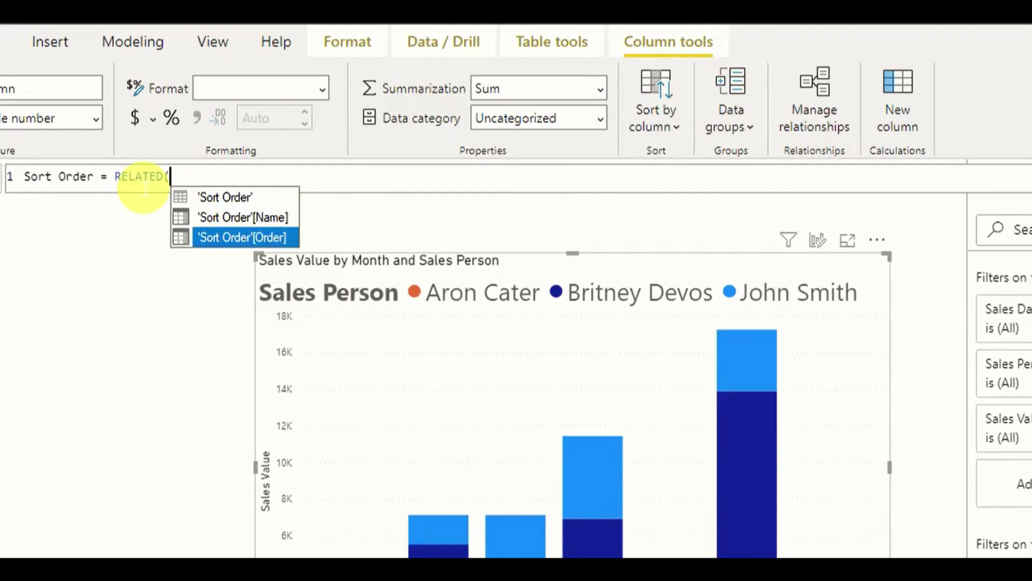
key("Tab")
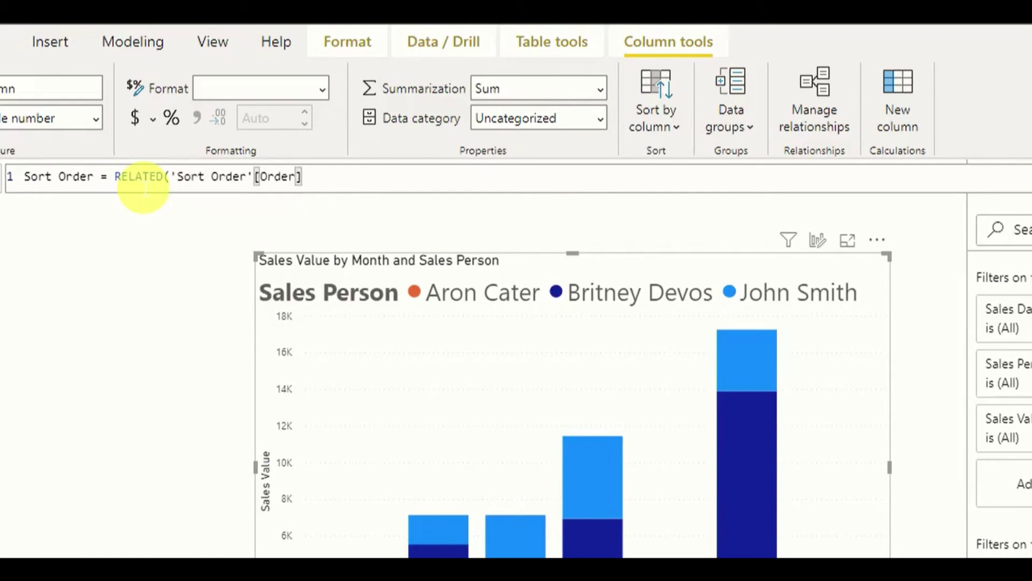
type(")")
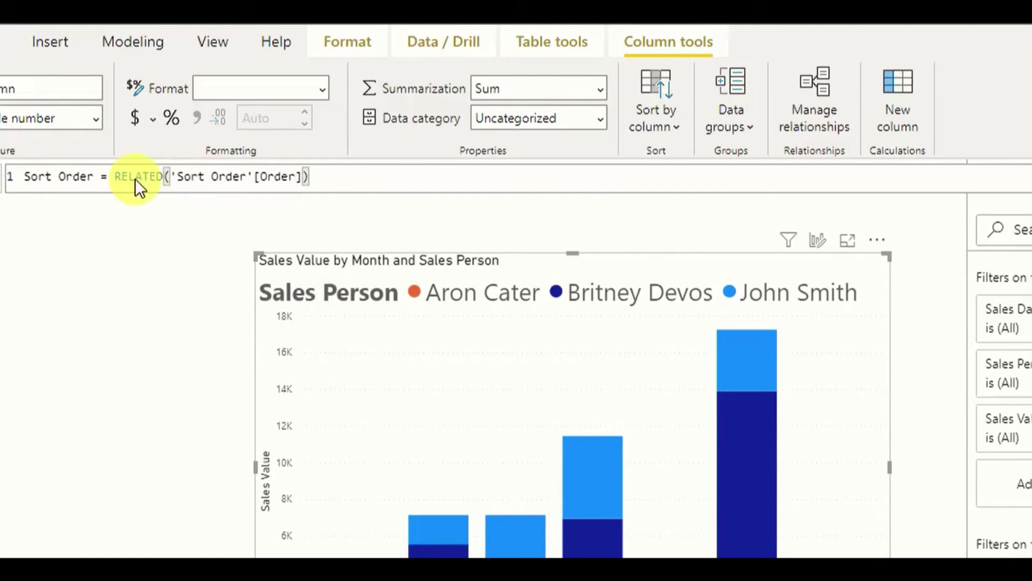
key("Return")
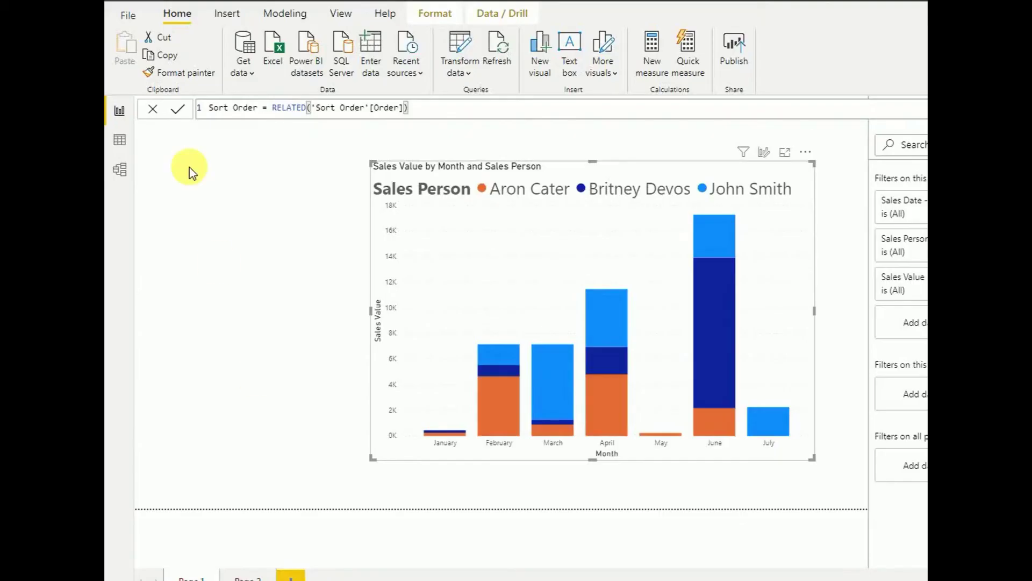
left_click(120, 140)
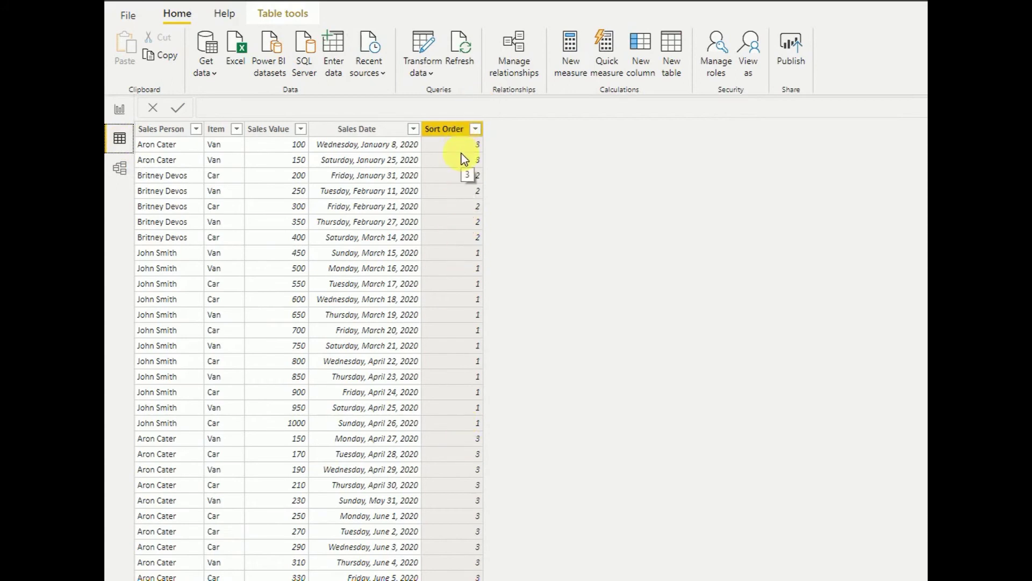
left_click(120, 114)
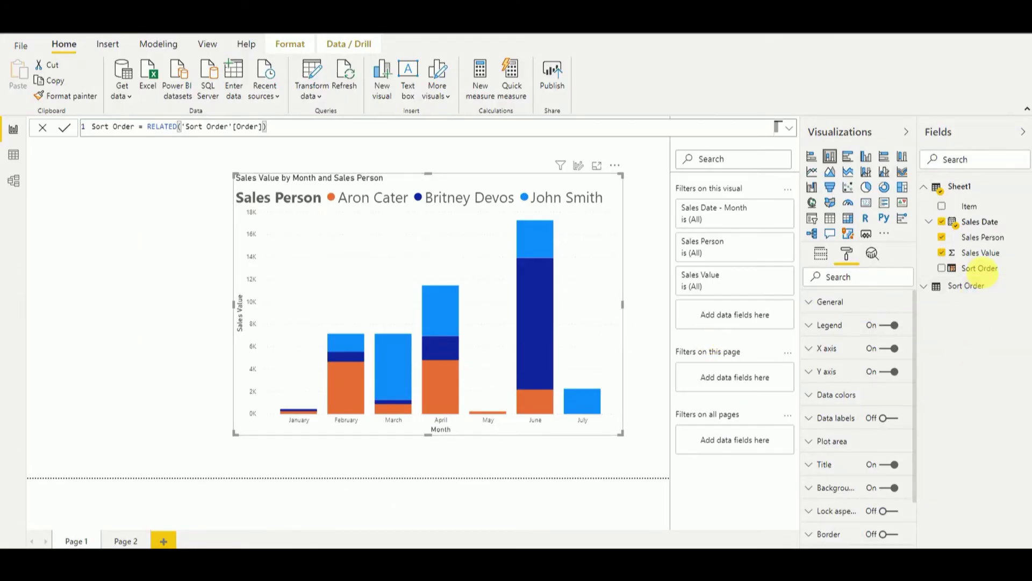
left_click(985, 243)
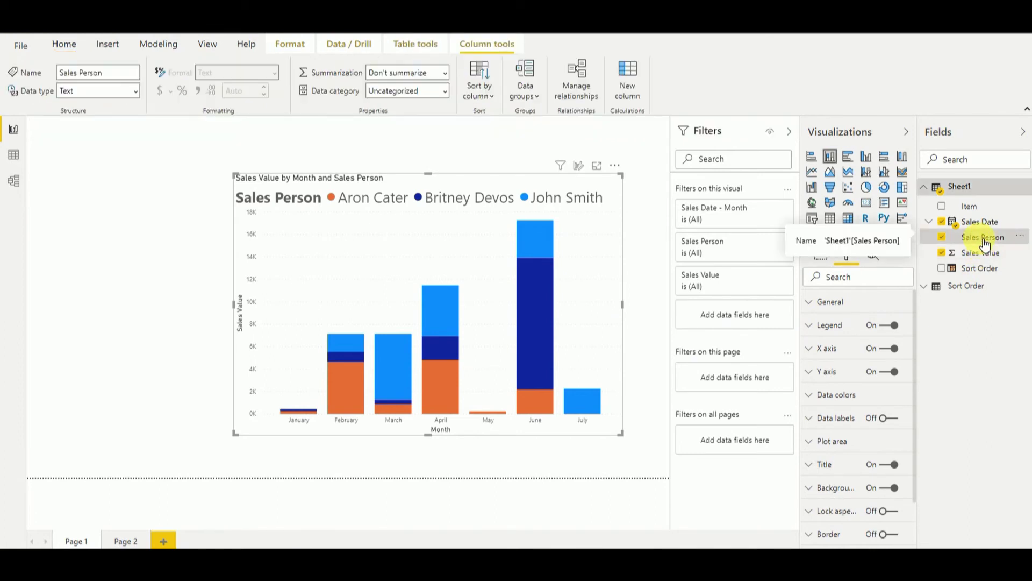
Sort Sales Person by the Sort Order column and enlarge the chart toward the upper left.
left_click(489, 96)
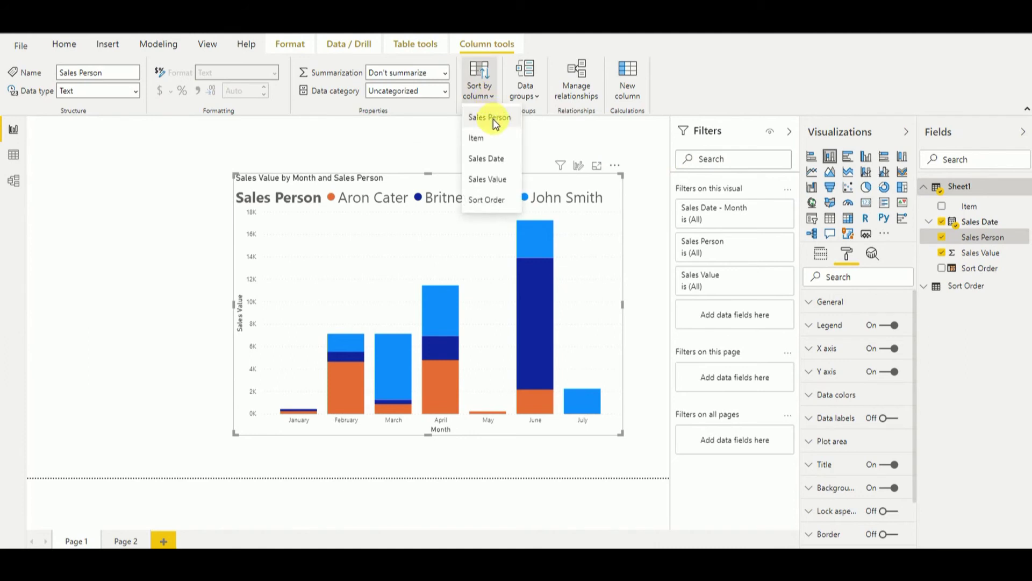
left_click(489, 199)
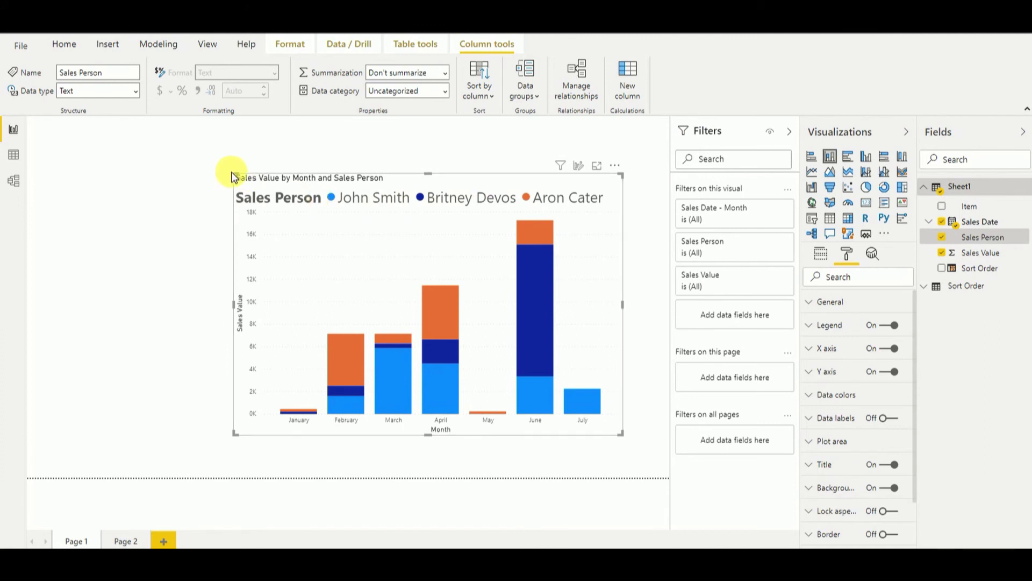
left_click_drag(234, 173, 197, 157)
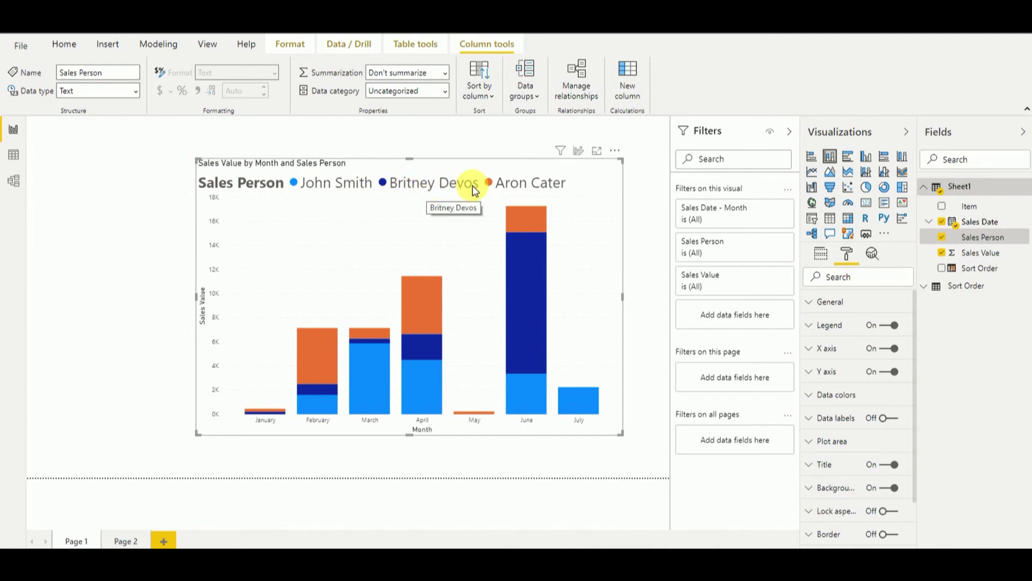
left_click(489, 98)
left_click(487, 118)
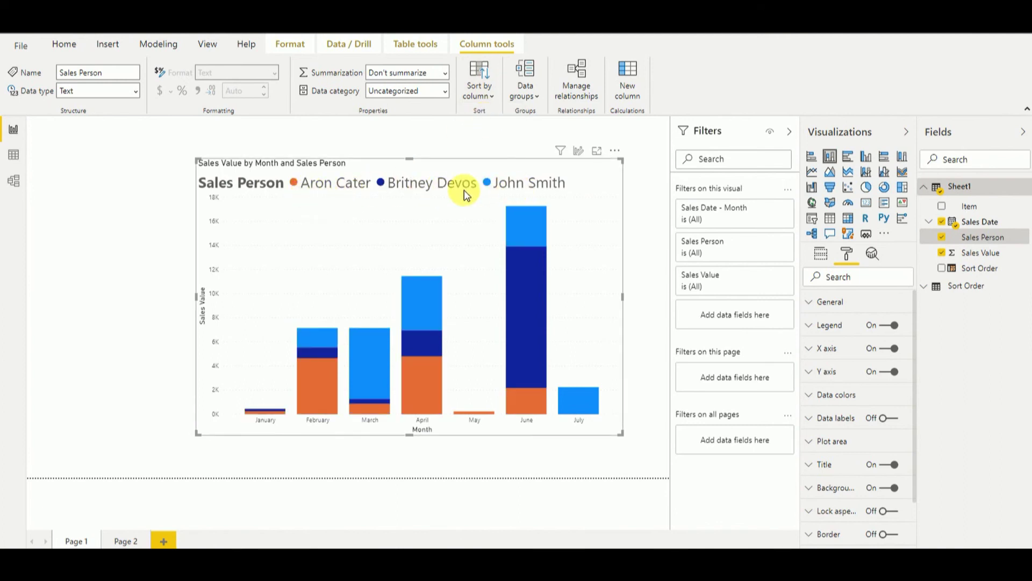
left_click(478, 94)
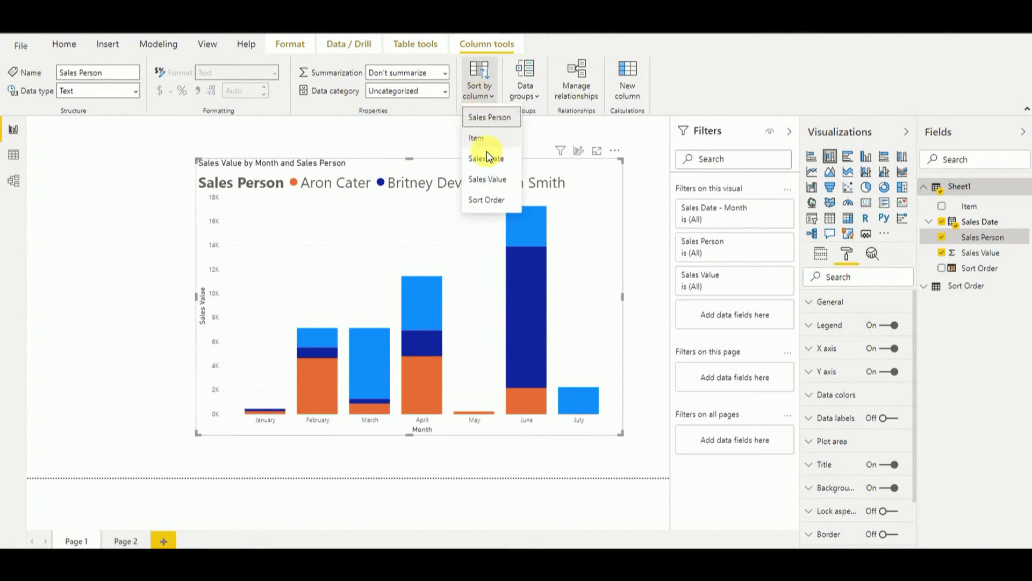
left_click(487, 200)
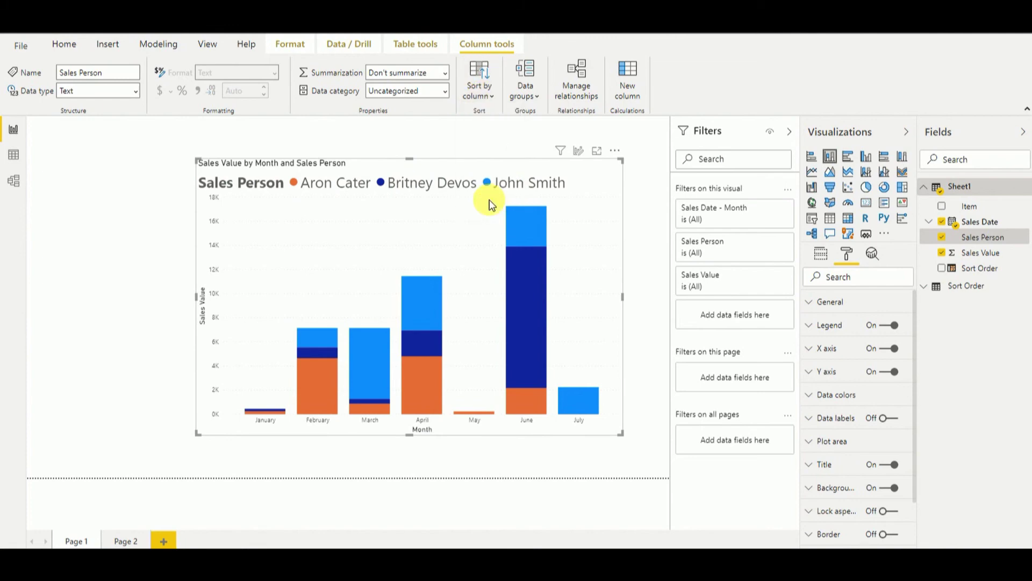